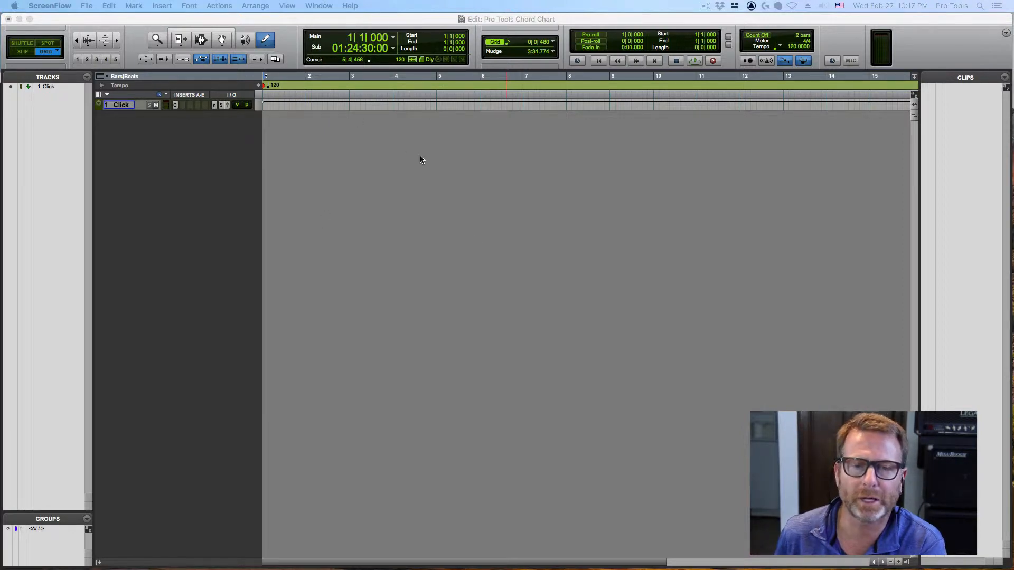
Step: Create one new stereo instrument track below the Click track
left_click(121, 108)
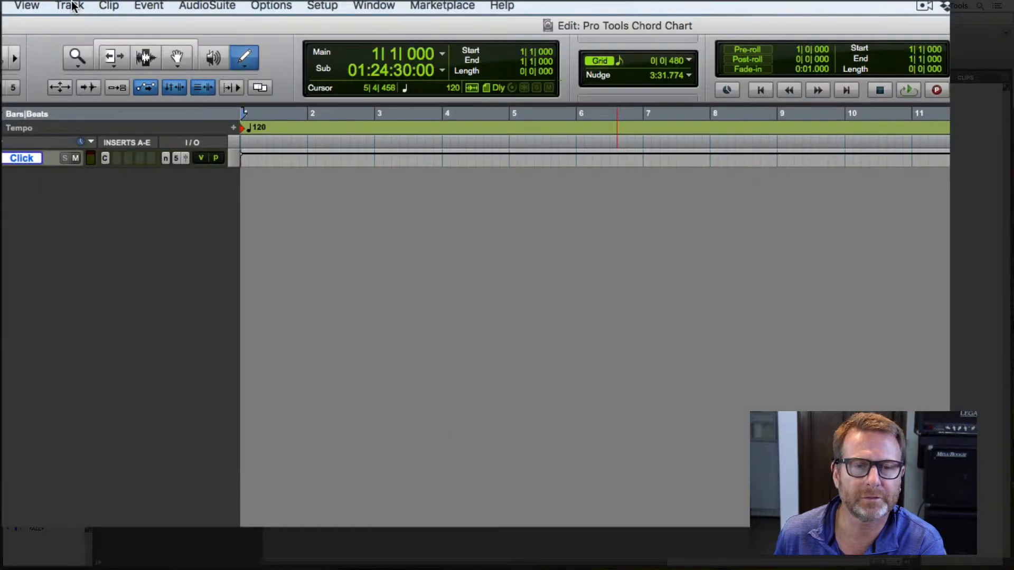
left_click(154, 6)
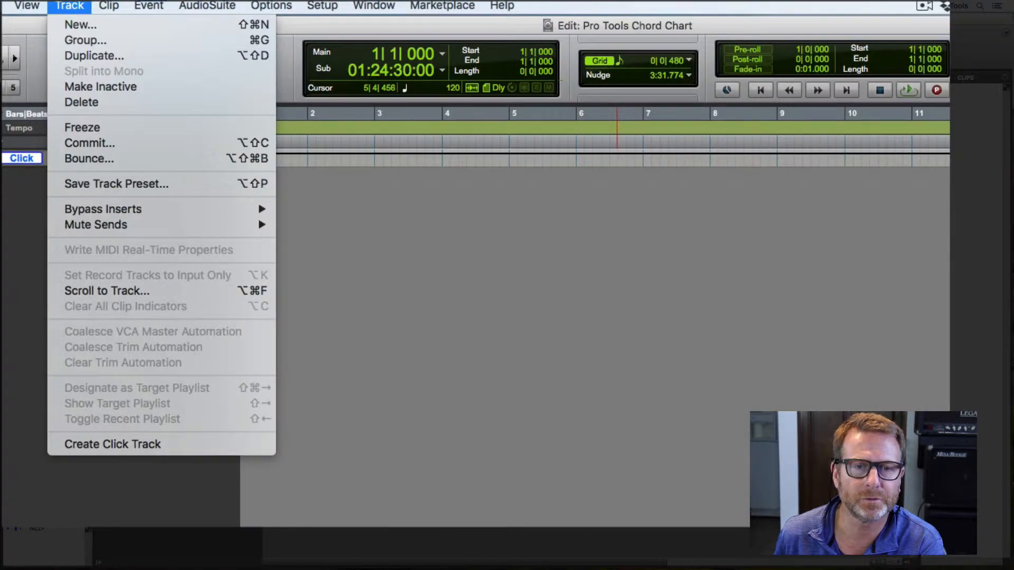
left_click(78, 25)
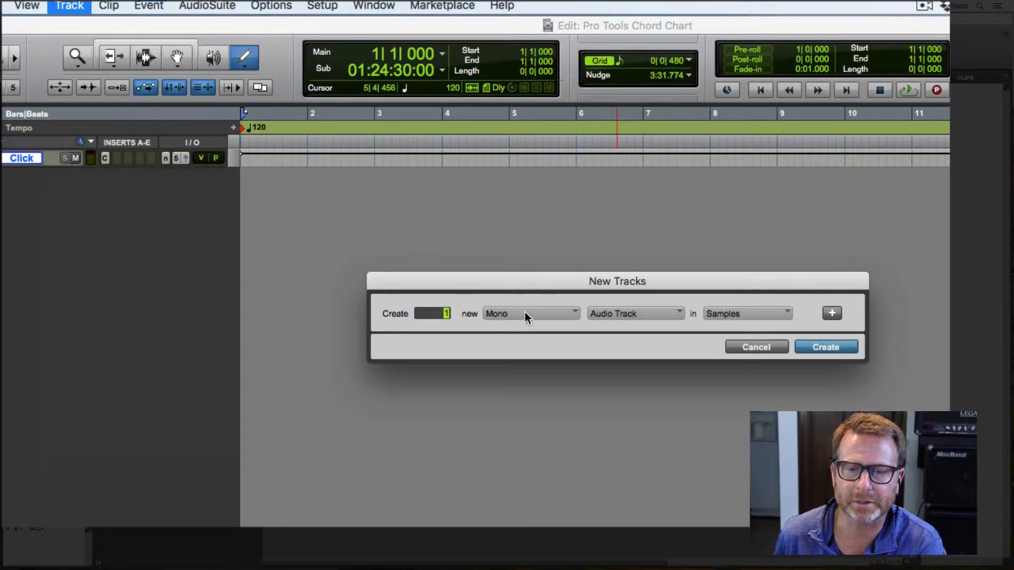
left_click(524, 314)
left_click(530, 333)
left_click(615, 313)
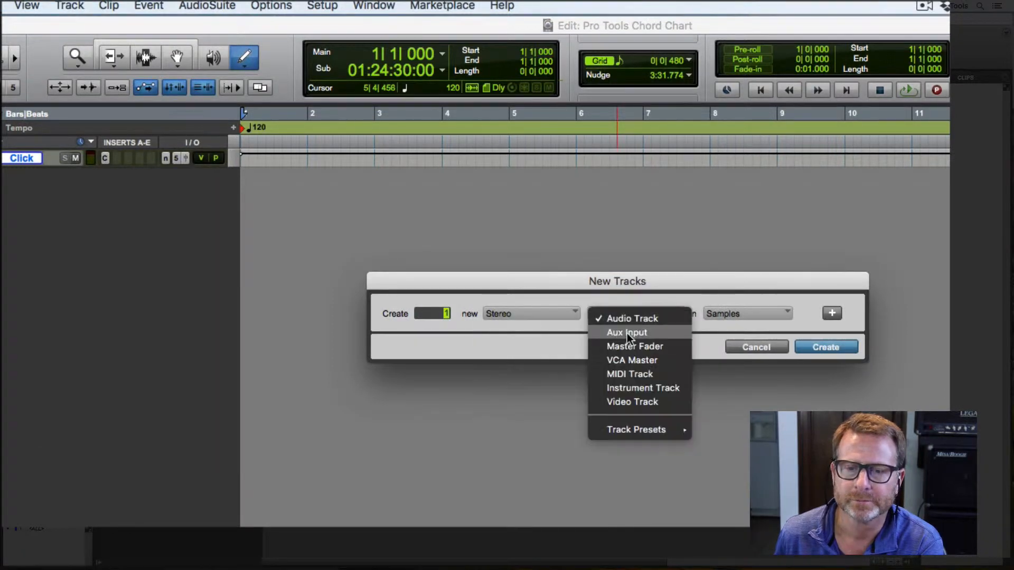
left_click(637, 387)
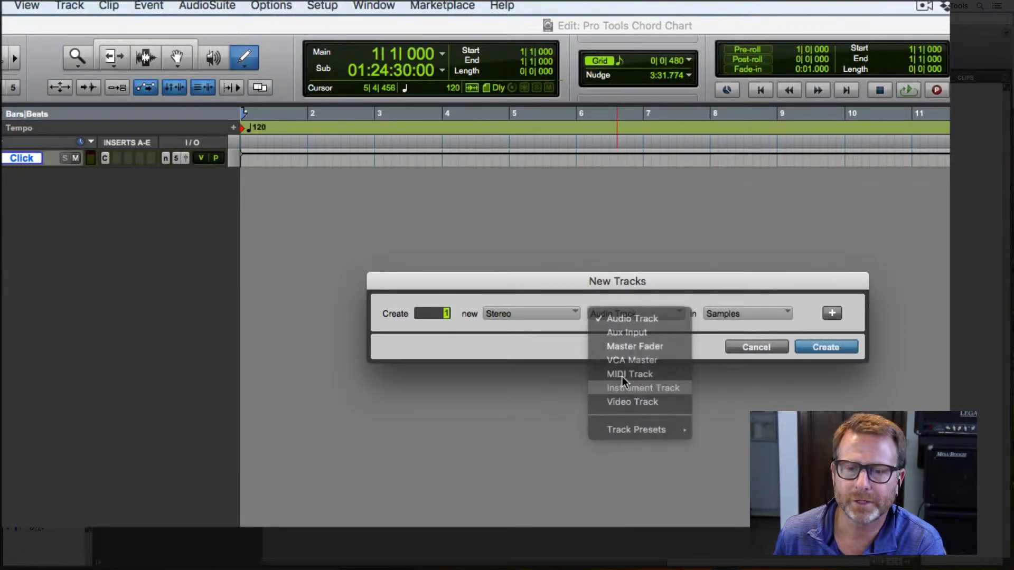
left_click(803, 347)
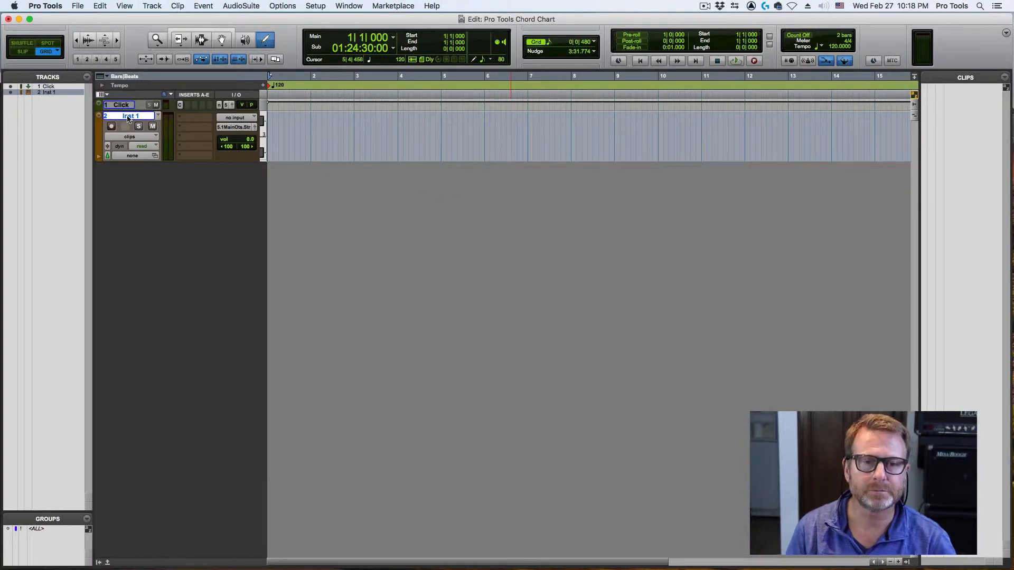
Step: Rename the new instrument track as Piano
double_click(127, 116)
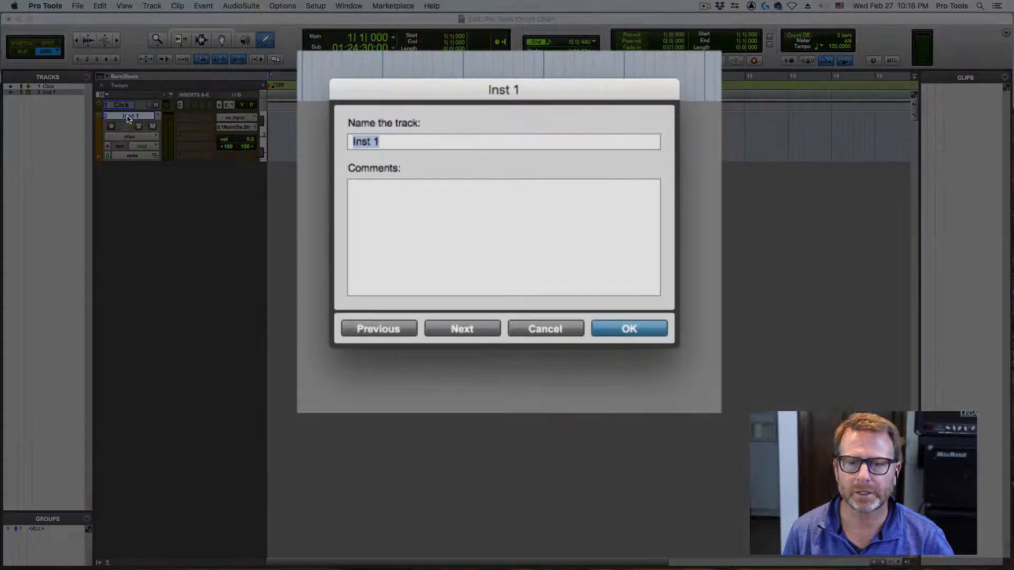
type("Pia")
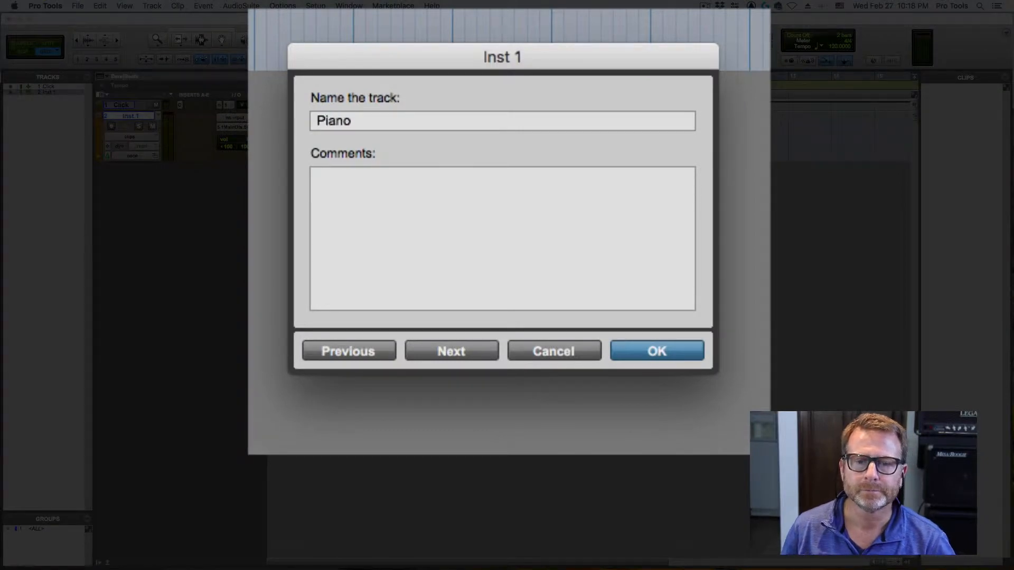
type("no")
key("Return")
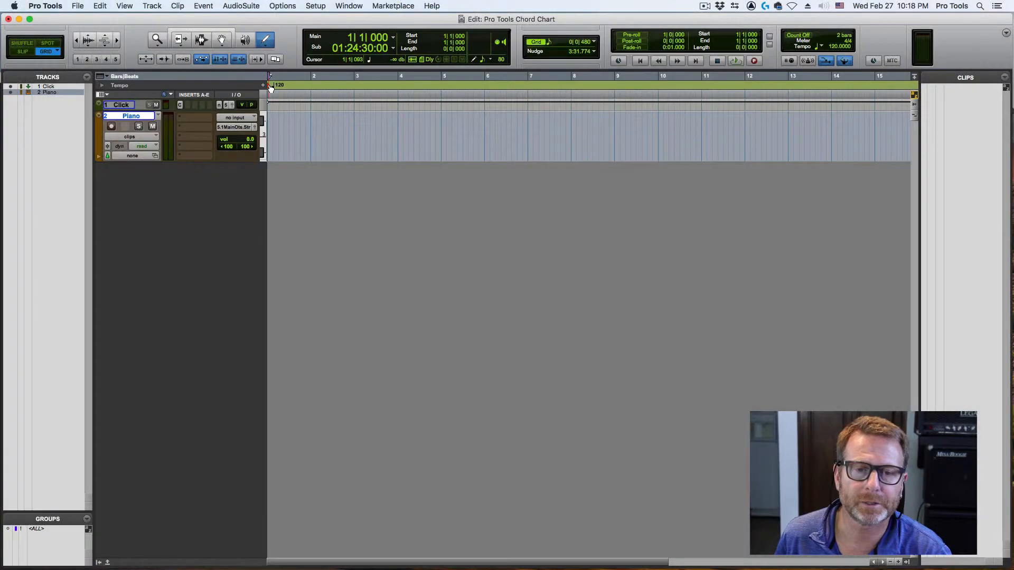
Step: Check that the MIDI controls are displayed and set the session's starting tempo to 96 BPM
double_click(271, 86)
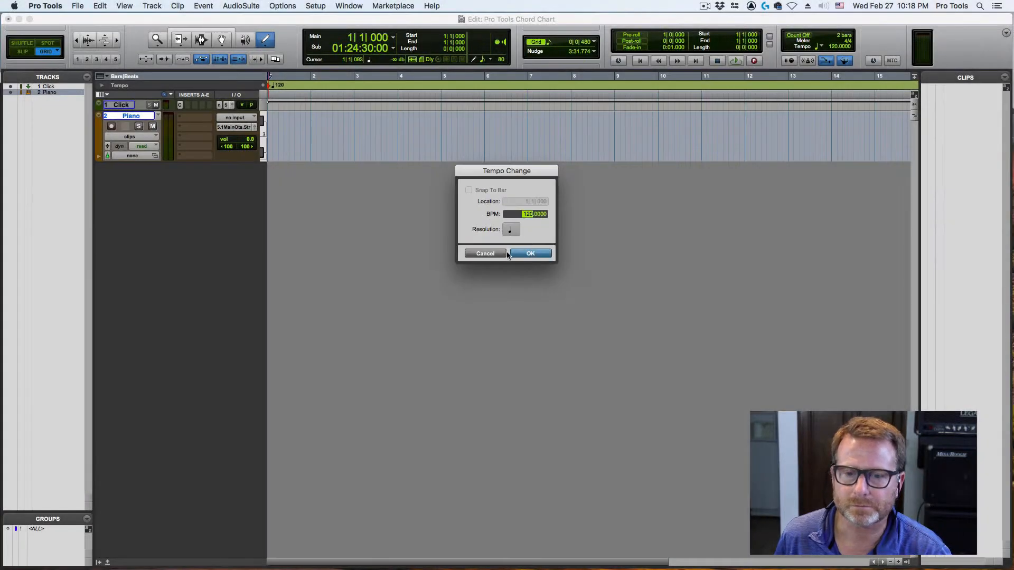
key("Return")
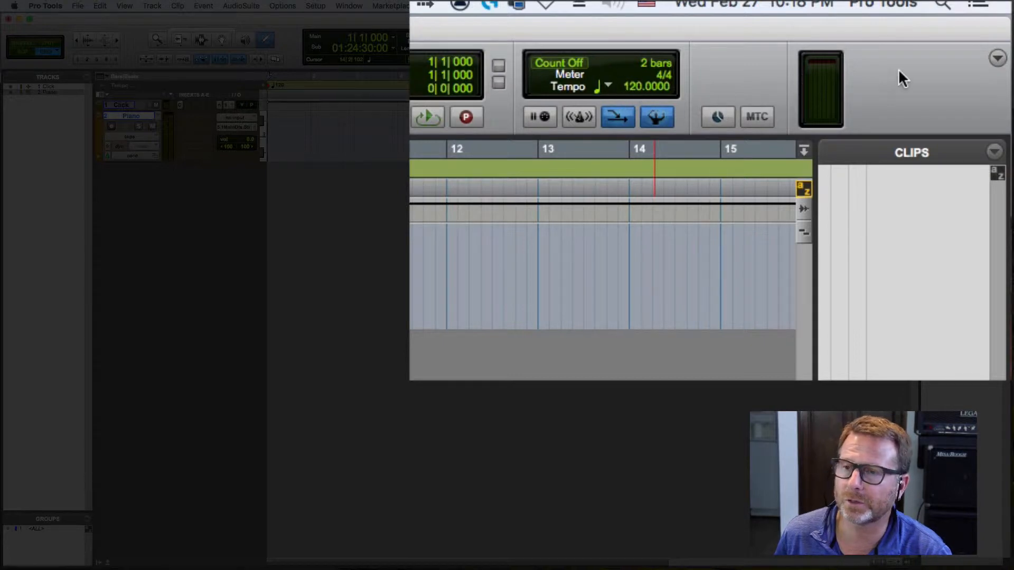
left_click(996, 59)
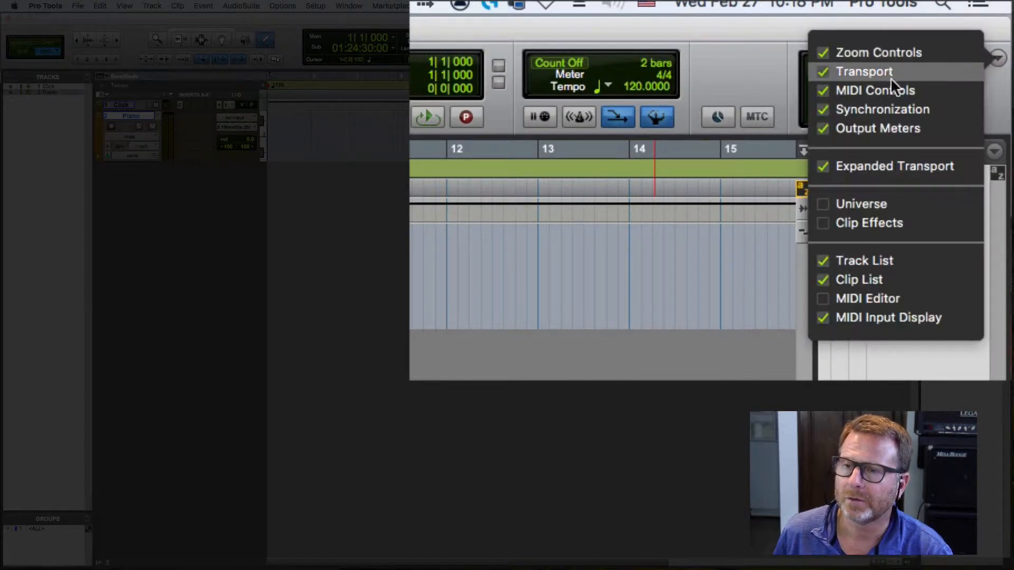
left_click(740, 72)
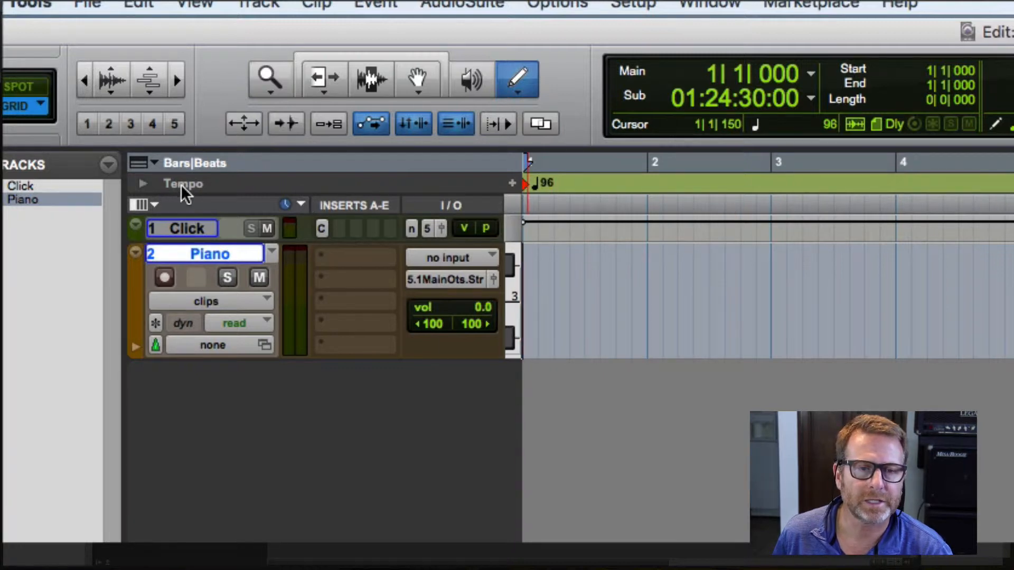
Step: Hide the Tempo ruler and show the Key and Chords rulers in the timeline
left_click(140, 163)
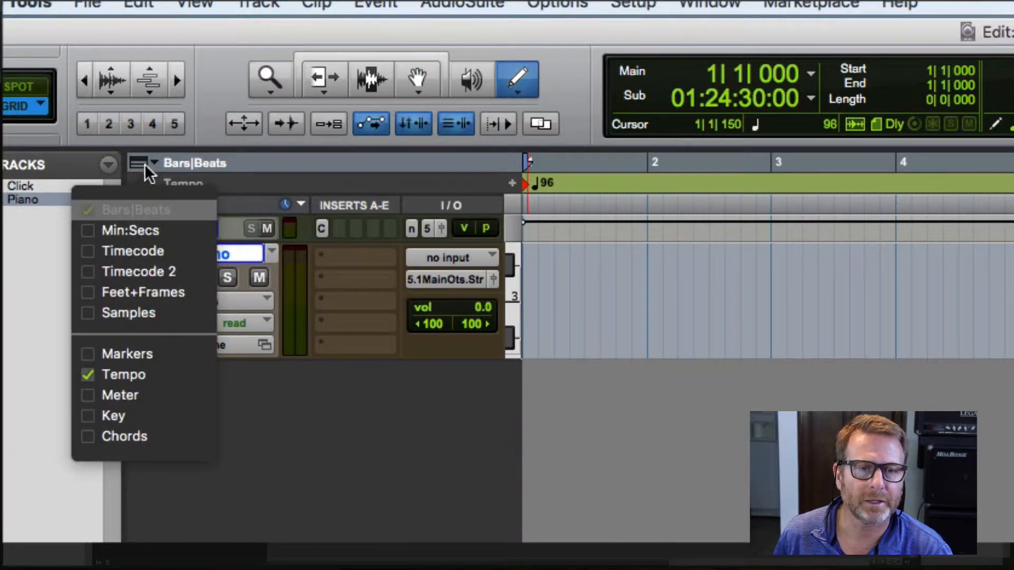
left_click(93, 376)
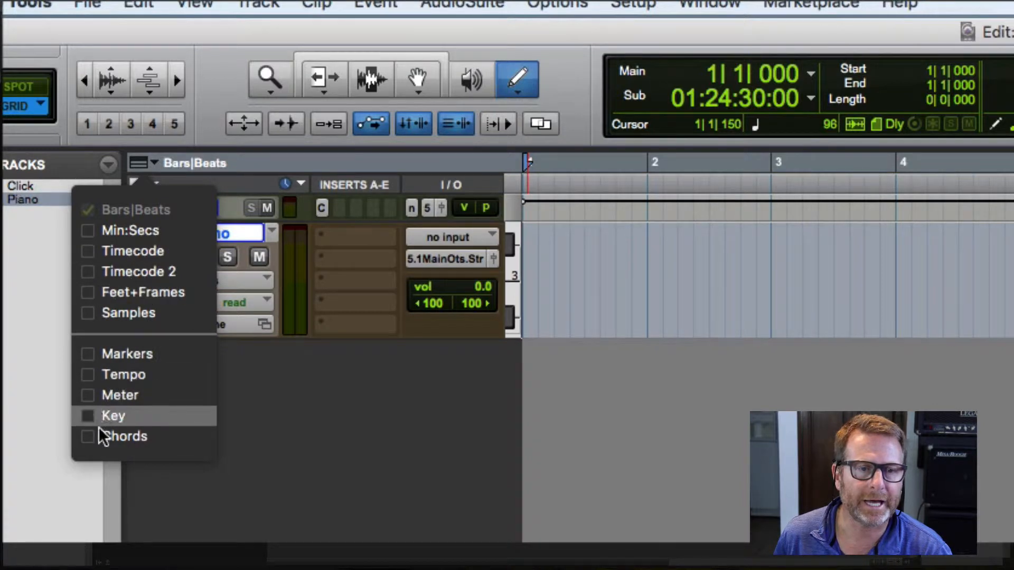
left_click(88, 416)
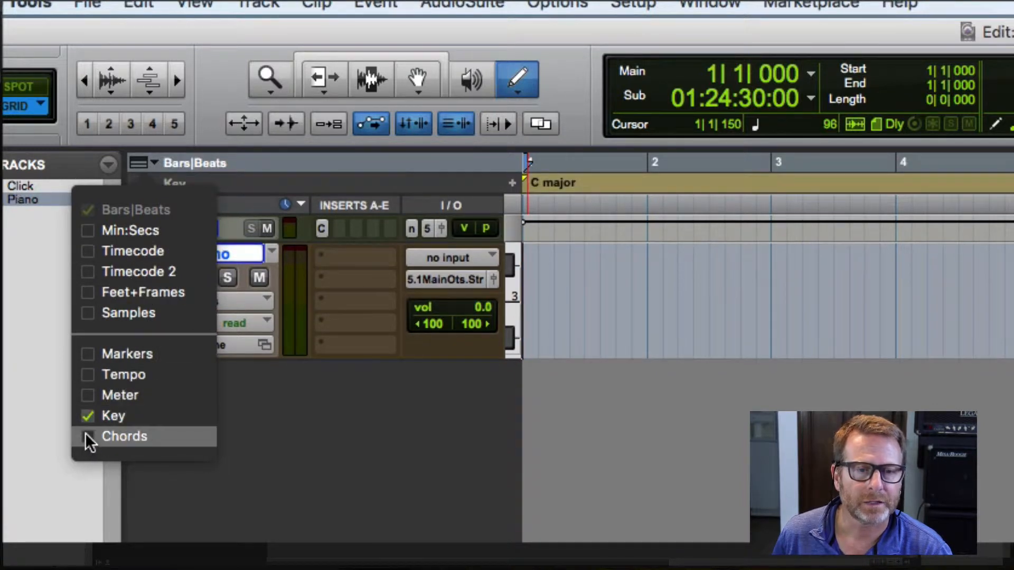
left_click(87, 437)
left_click(358, 456)
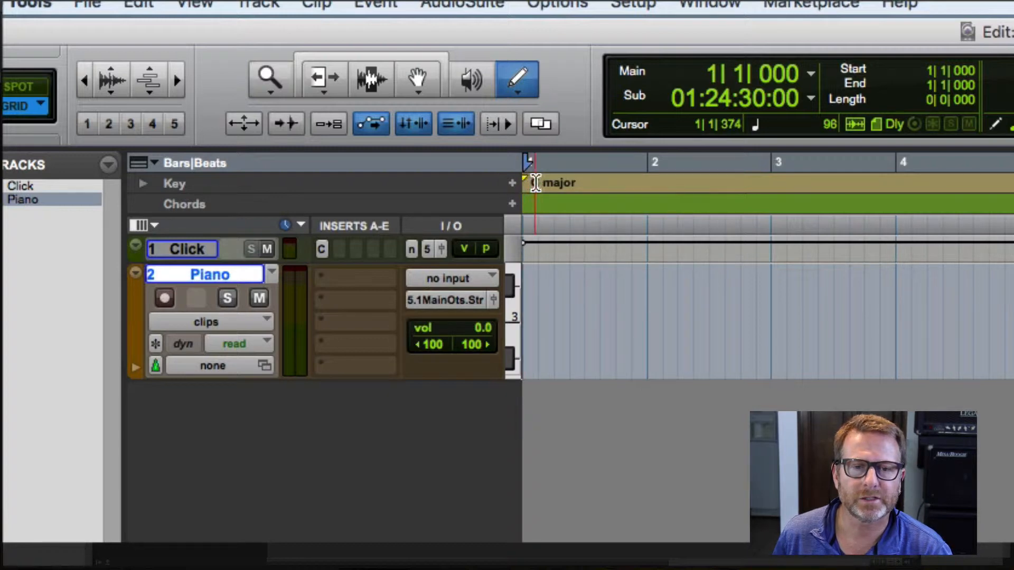
Step: Set the key signature at the start of the session to E minor
left_click(593, 185)
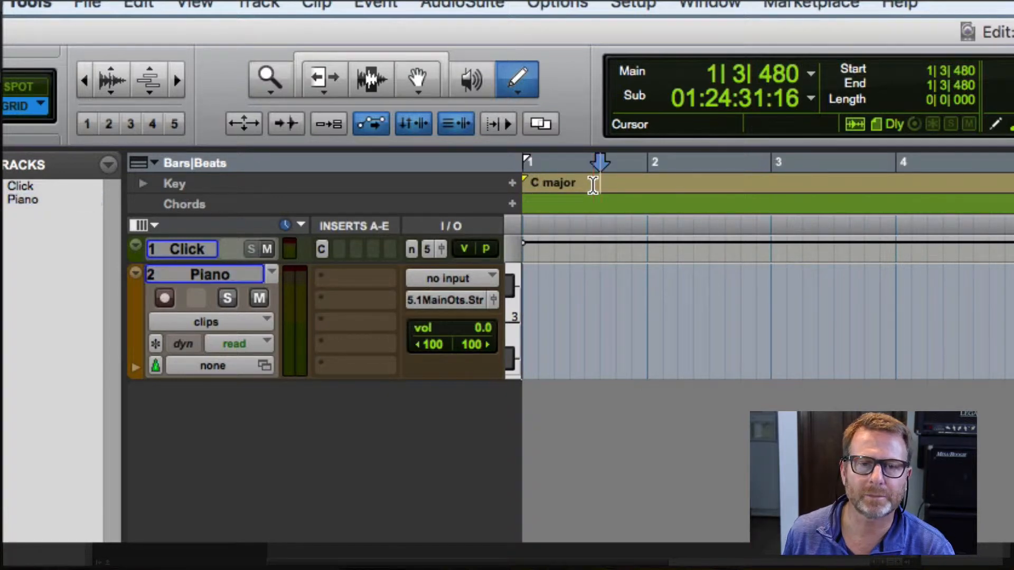
key("Return")
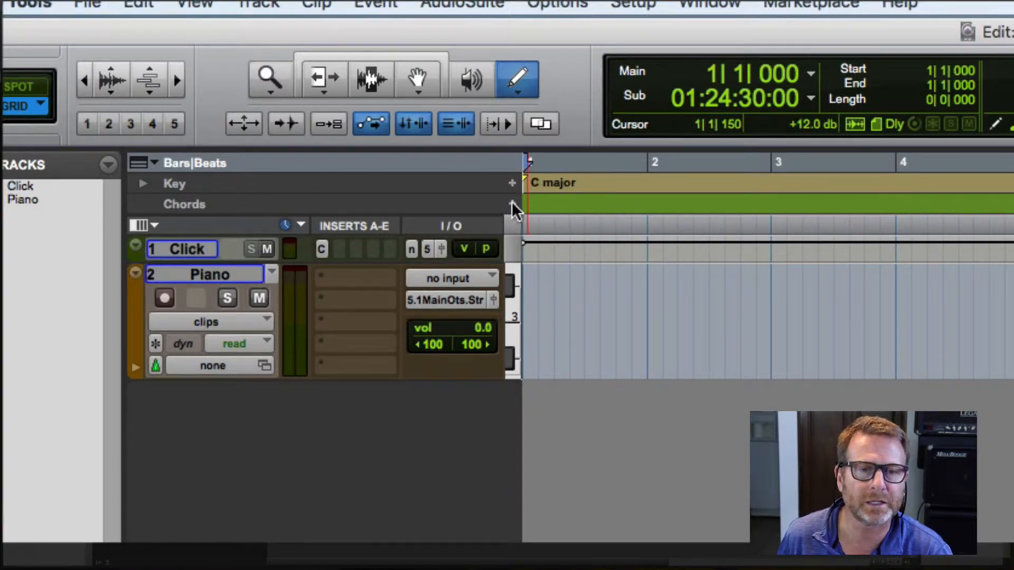
left_click(512, 183)
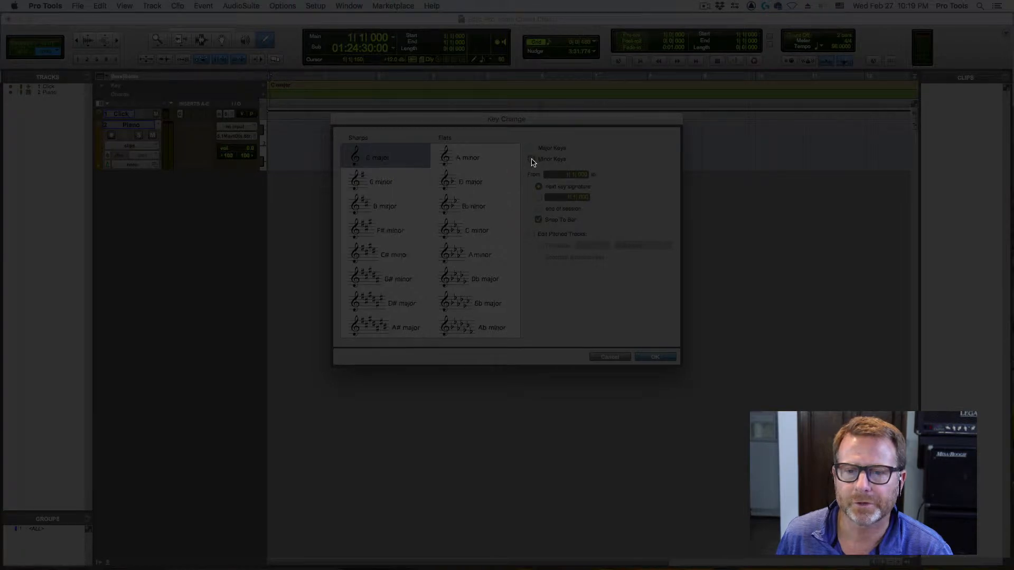
left_click(359, 184)
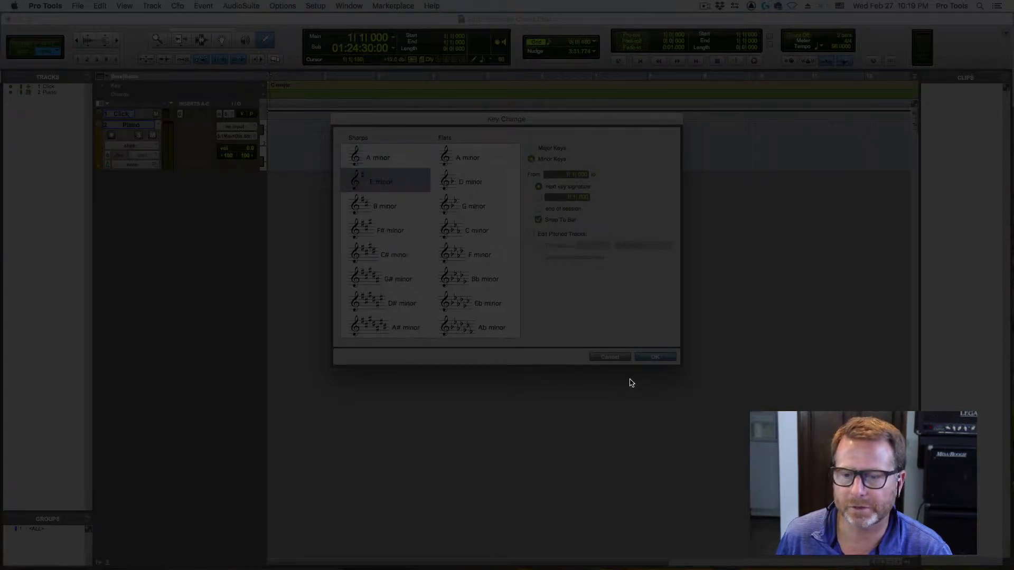
left_click(653, 358)
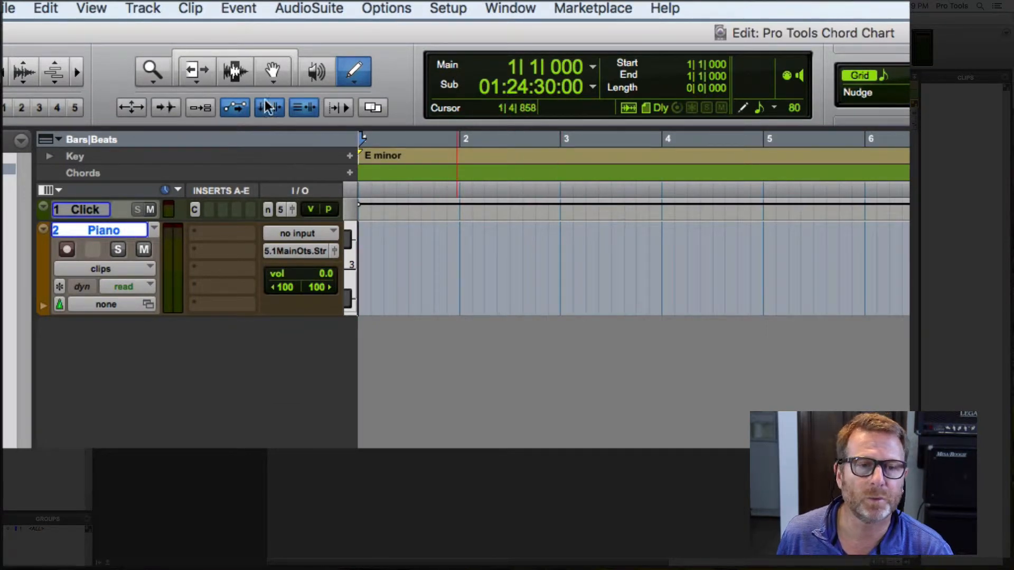
Step: Activate the Smart Tool and renumber the bars so that bar 3 becomes bar 1
left_click(261, 55)
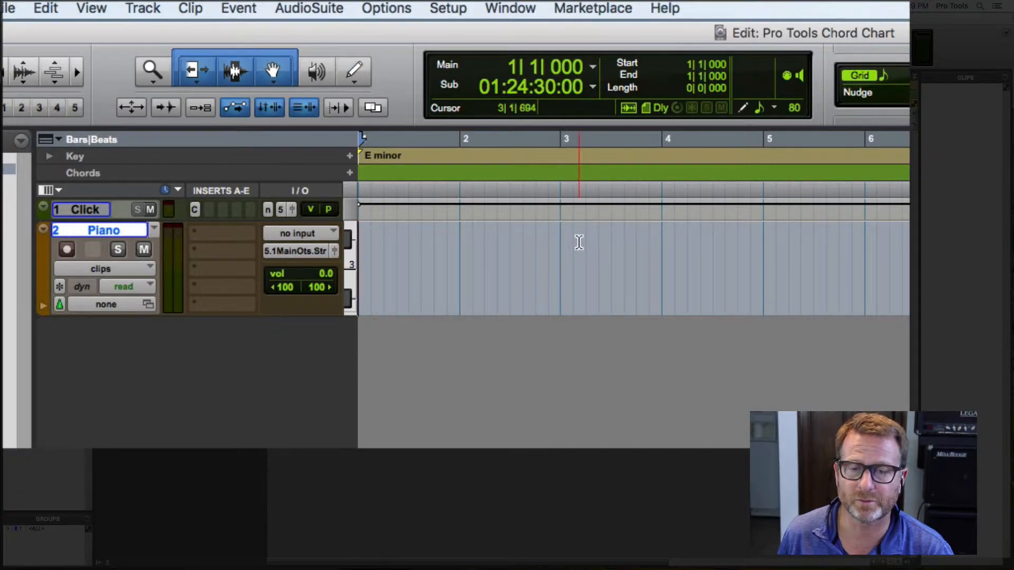
left_click(560, 261)
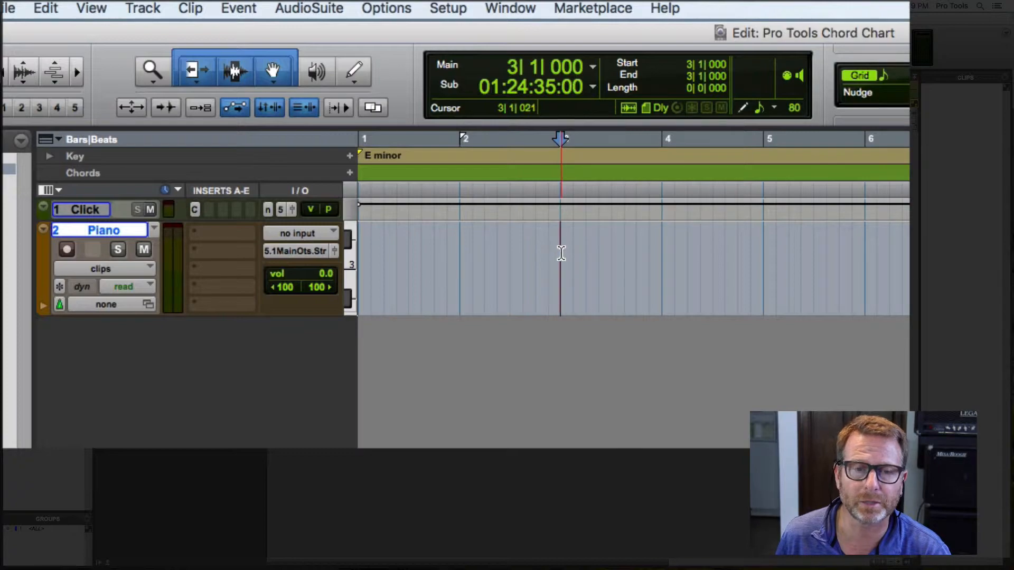
left_click(247, 7)
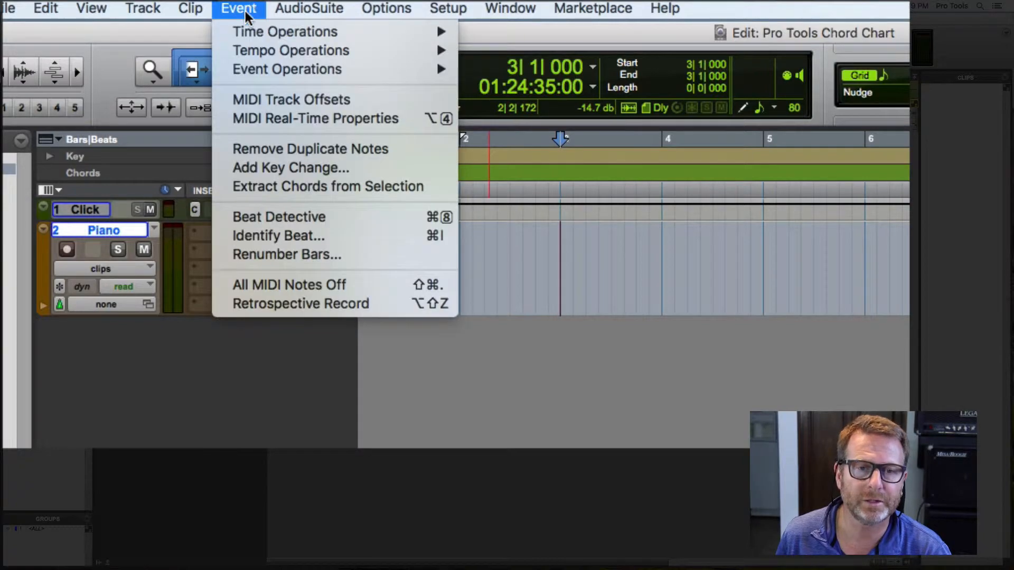
left_click(285, 255)
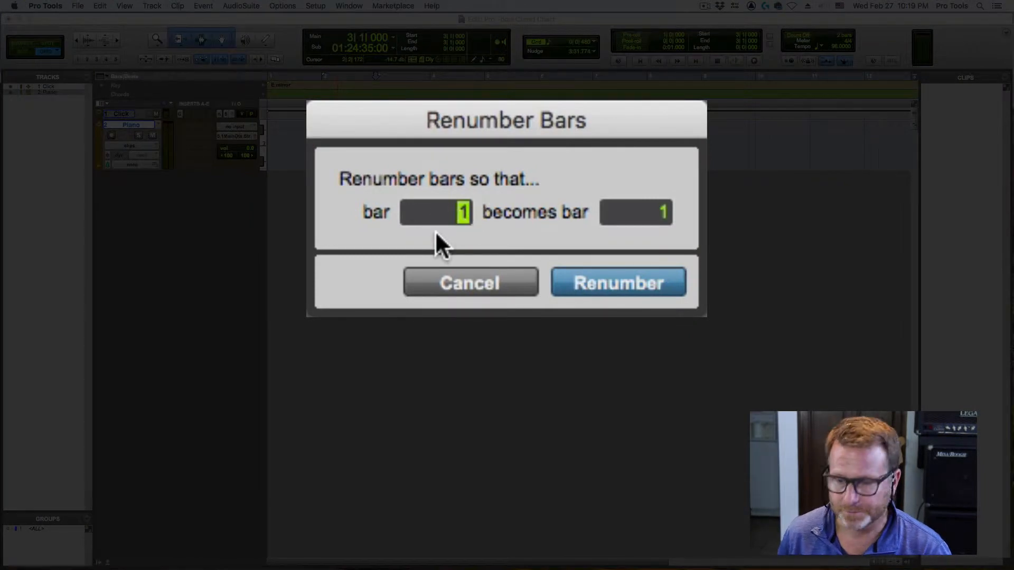
type("3")
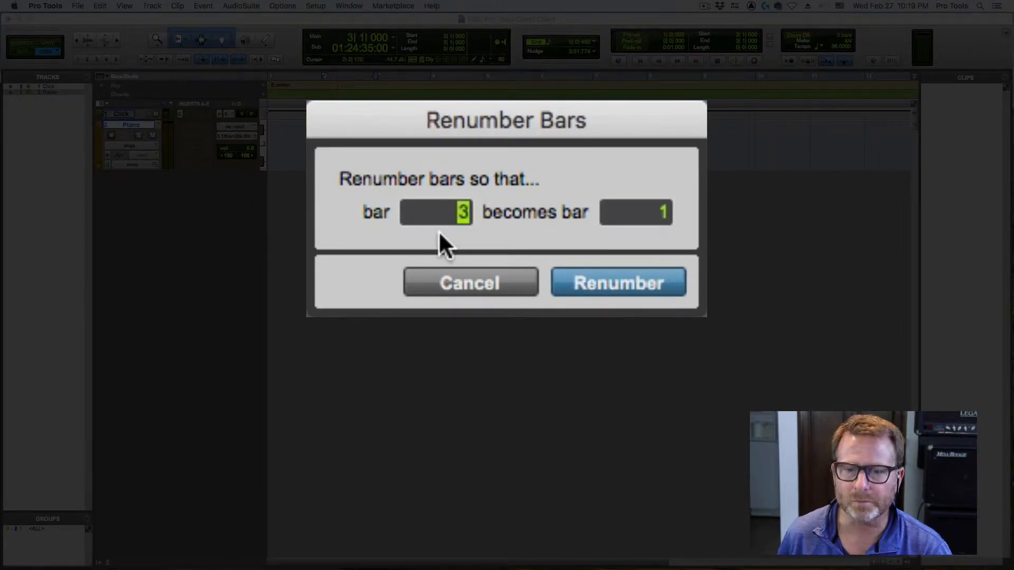
left_click(616, 284)
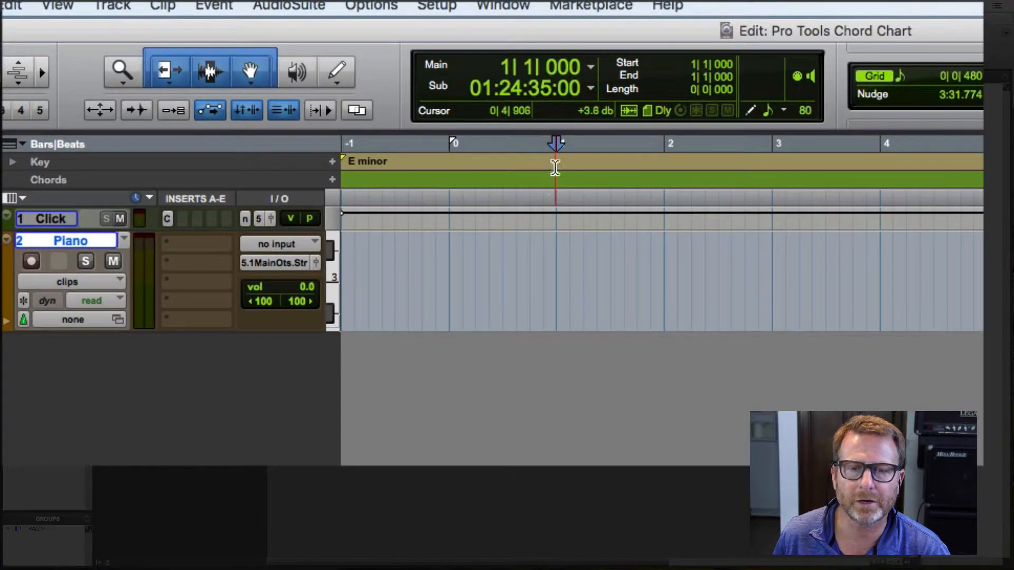
Step: Place the cursor at 1|1|000 and add an E minor chord there in the Chords ruler
left_click(559, 146)
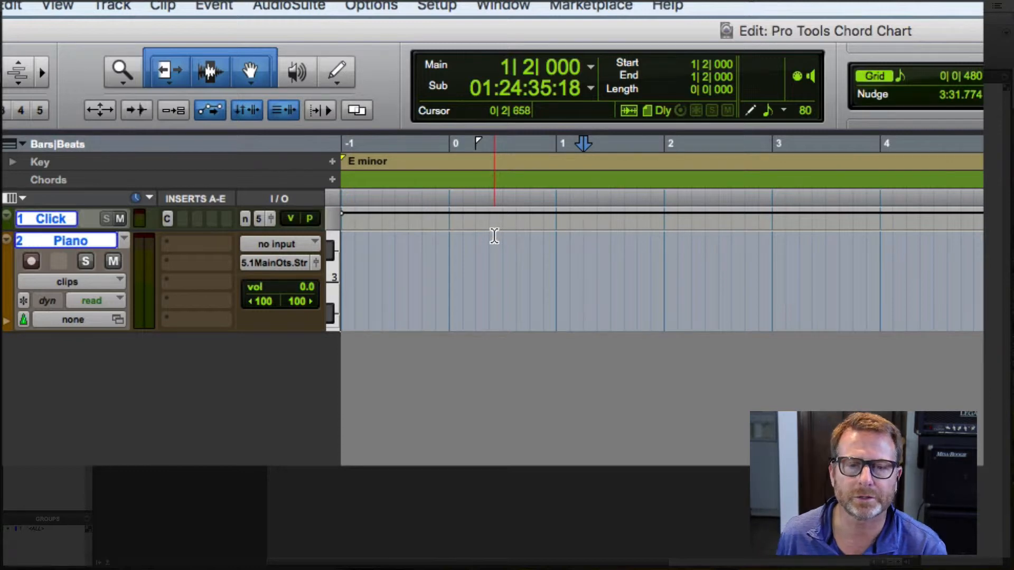
left_click(554, 272)
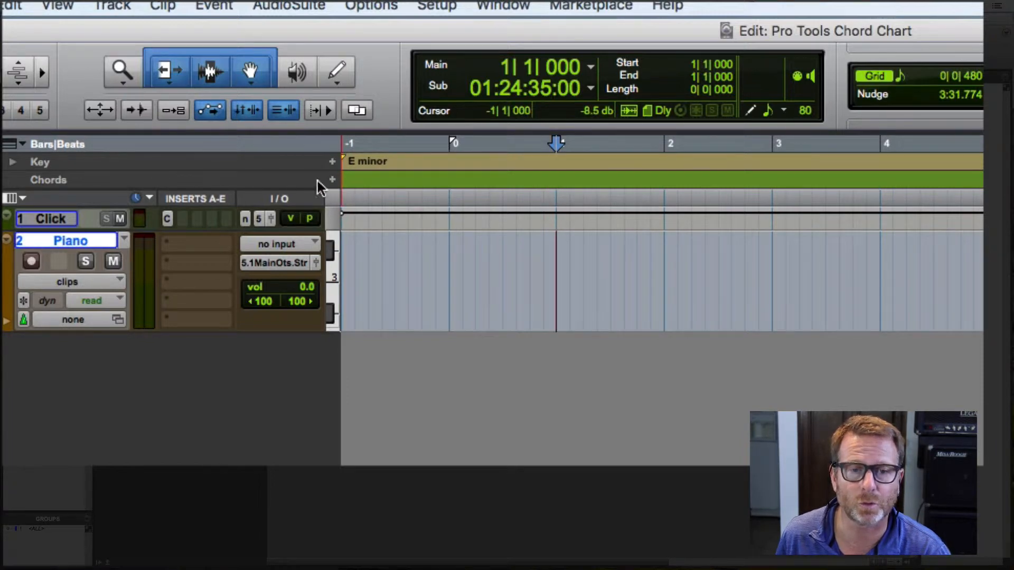
left_click(332, 180)
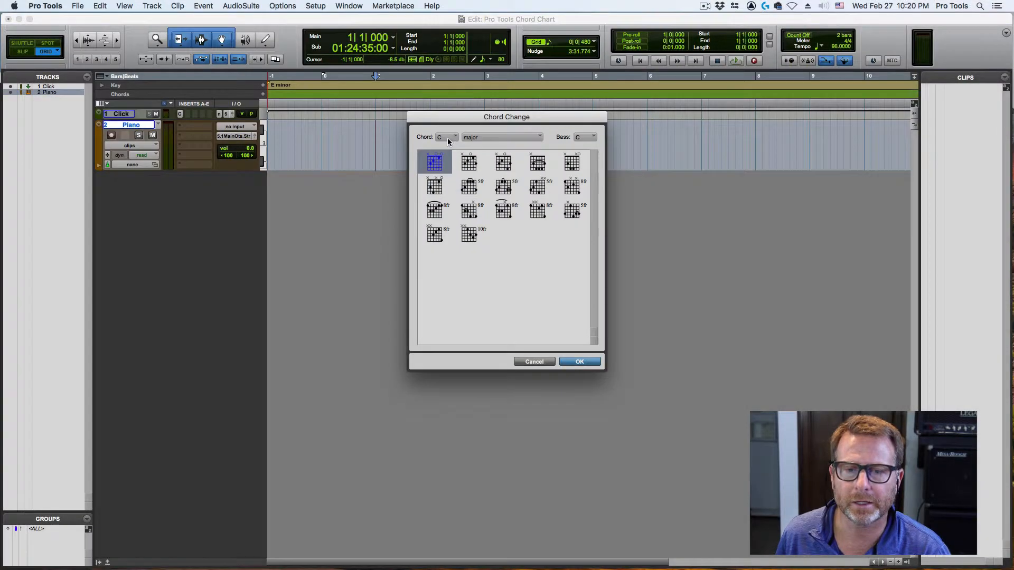
left_click(658, 251)
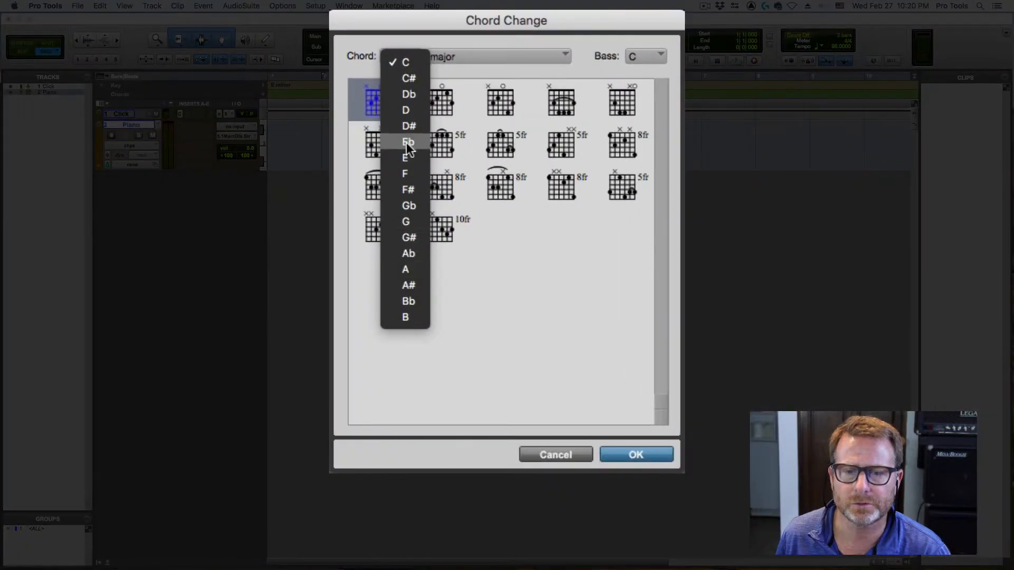
left_click(410, 157)
left_click(458, 55)
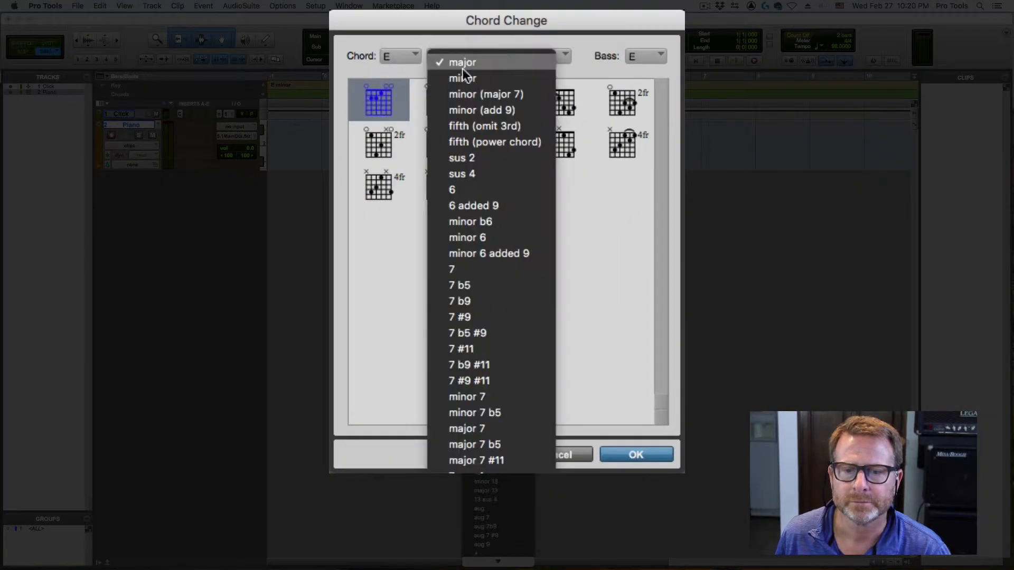
left_click(469, 79)
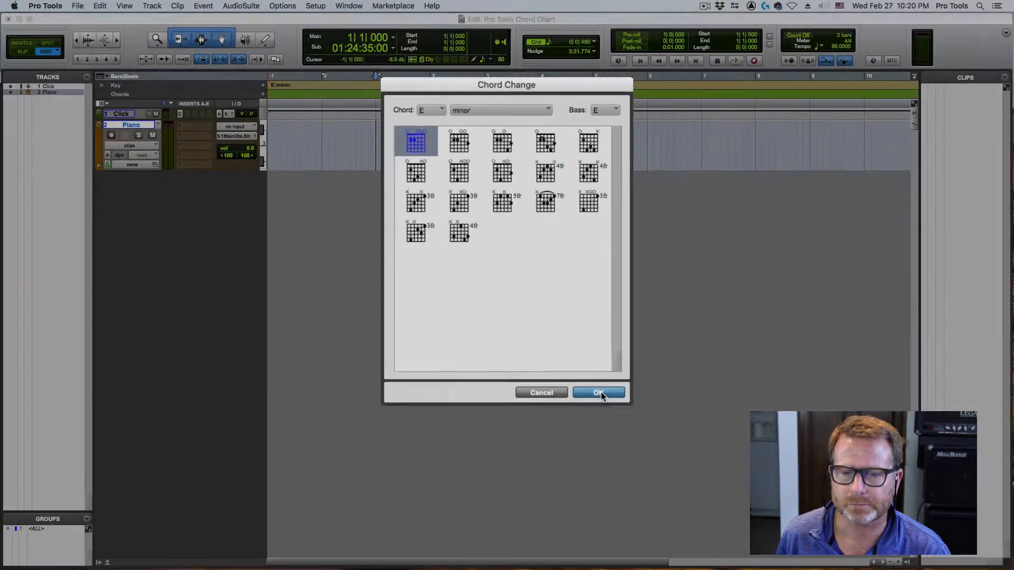
left_click(635, 454)
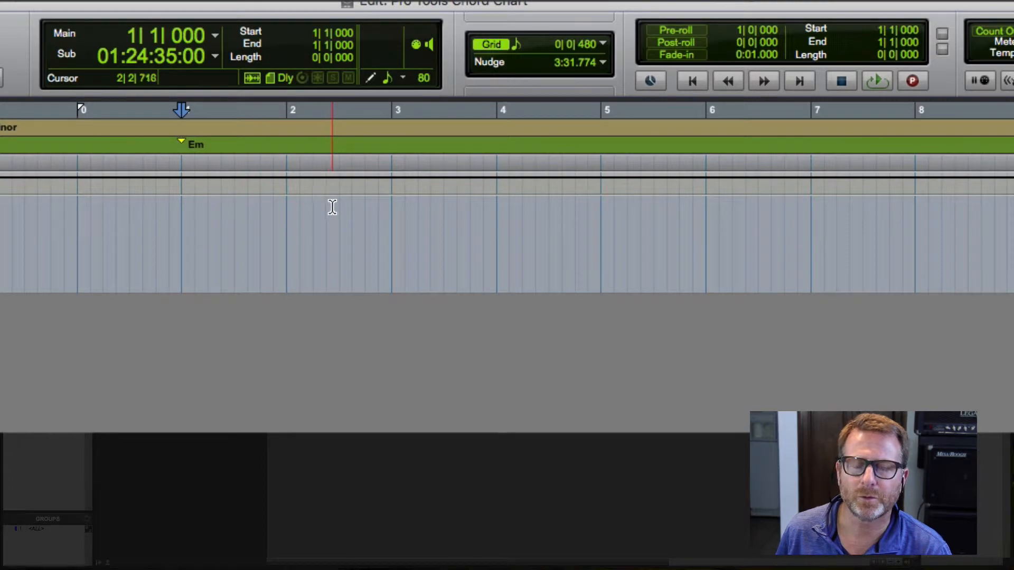
Step: Place the cursor at 3|1|000 and add an A minor 7 chord there in the Chords ruler
left_click(393, 209)
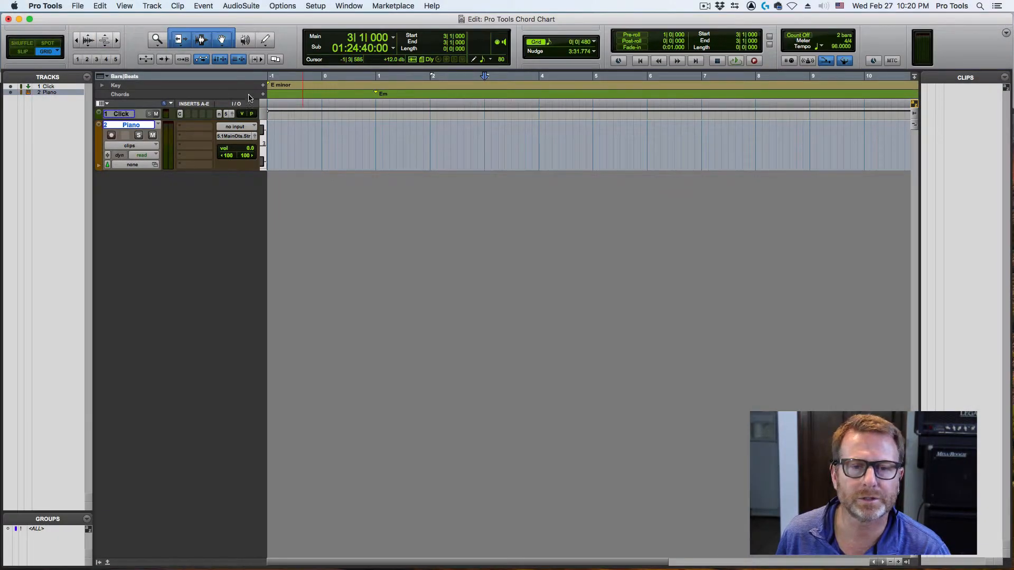
left_click(263, 94)
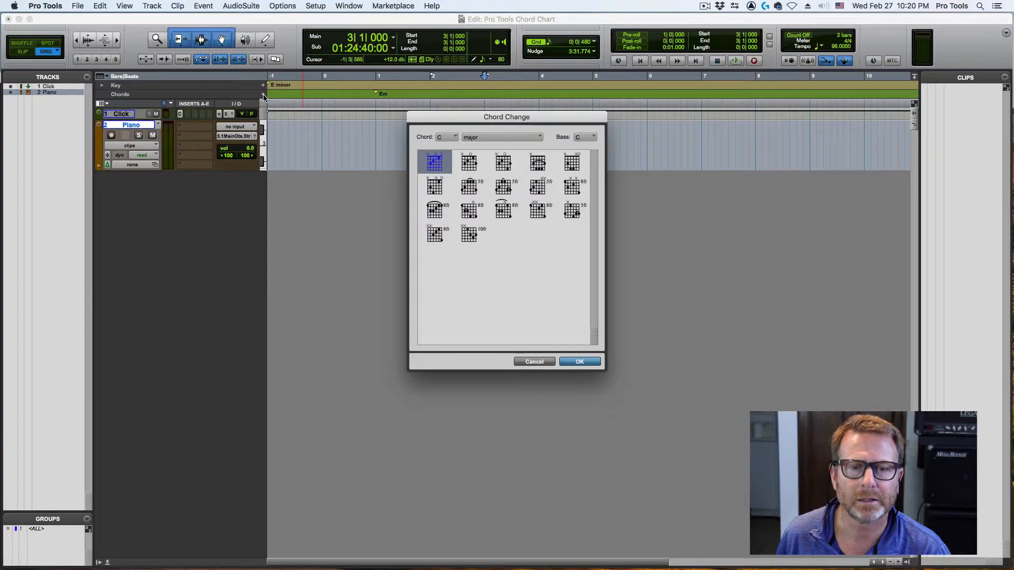
left_click(452, 138)
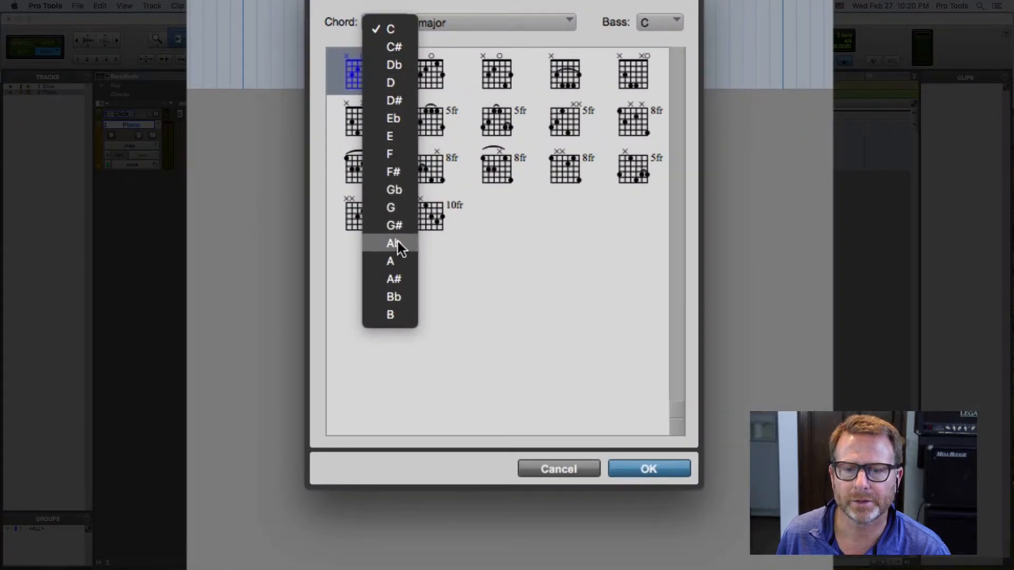
left_click(393, 261)
left_click(429, 19)
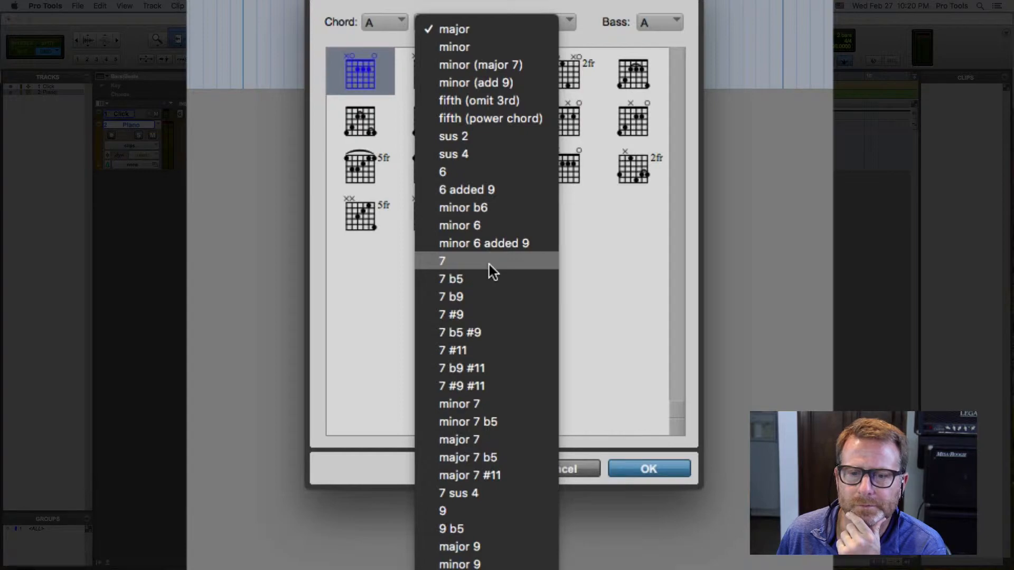
left_click(482, 402)
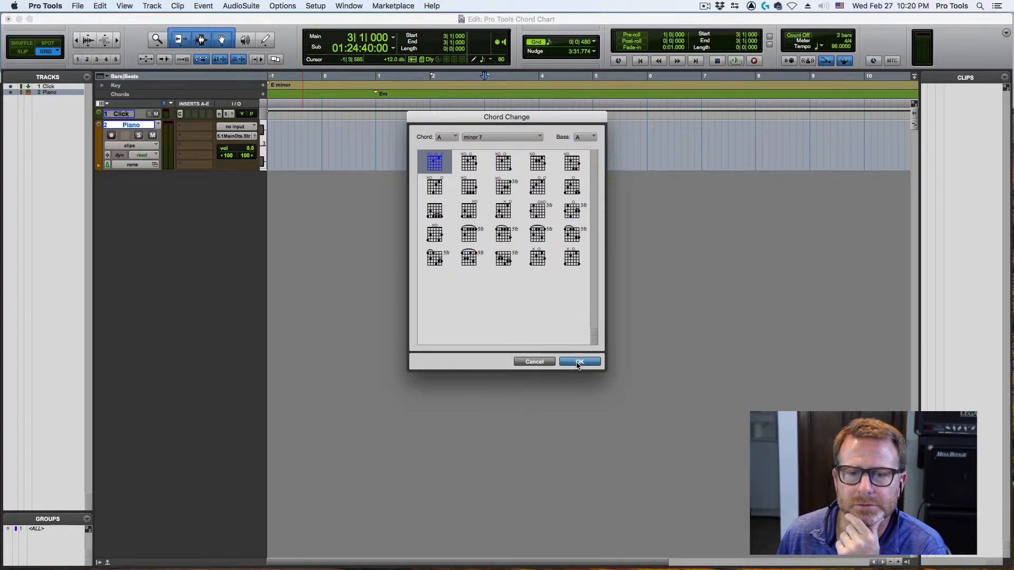
left_click(578, 362)
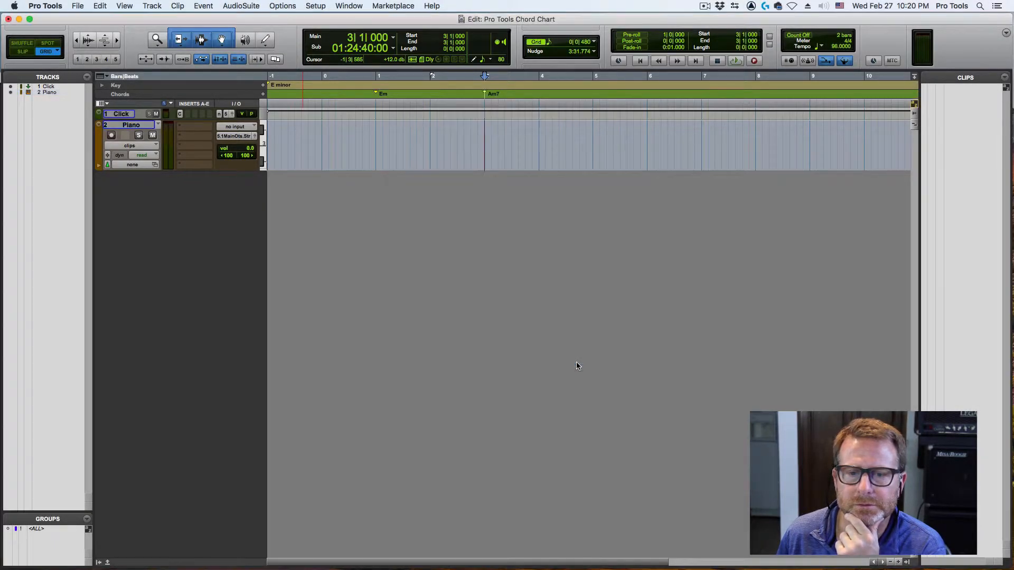
Step: Add an E minor 7 chord at 5|1|000 in the Chords ruler
left_click(592, 133)
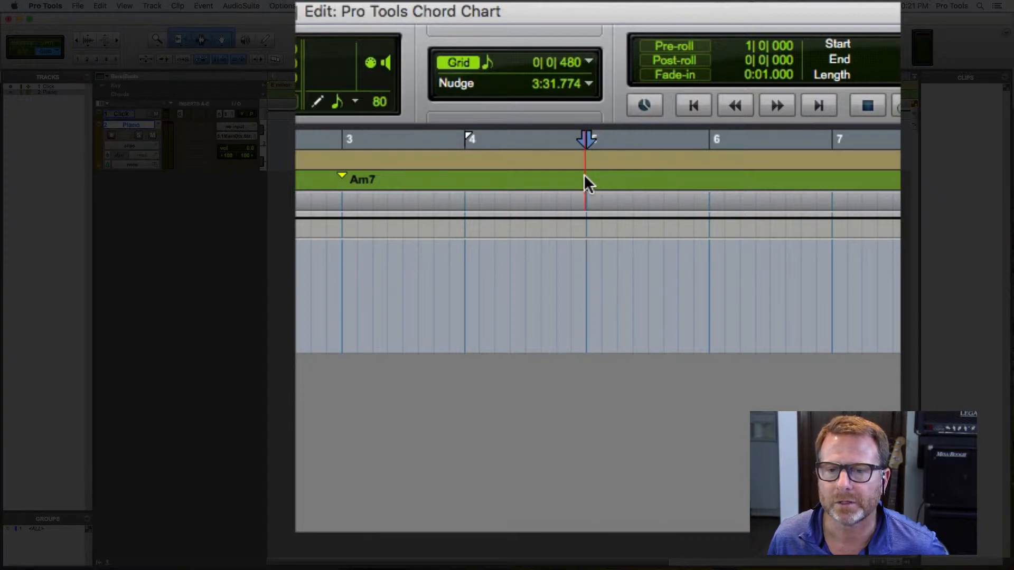
left_click(587, 177)
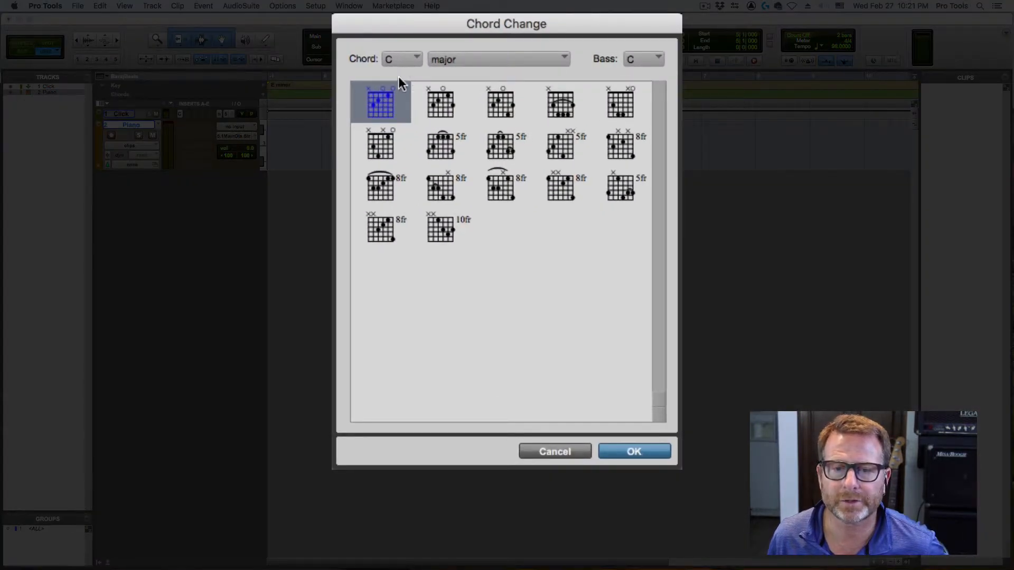
left_click(401, 59)
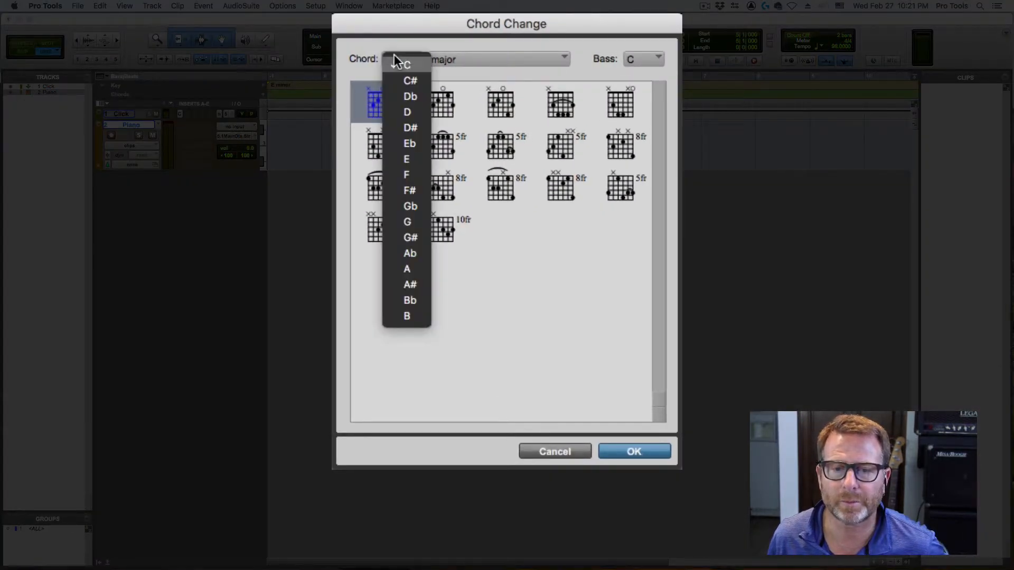
left_click(412, 154)
left_click(456, 59)
left_click(461, 80)
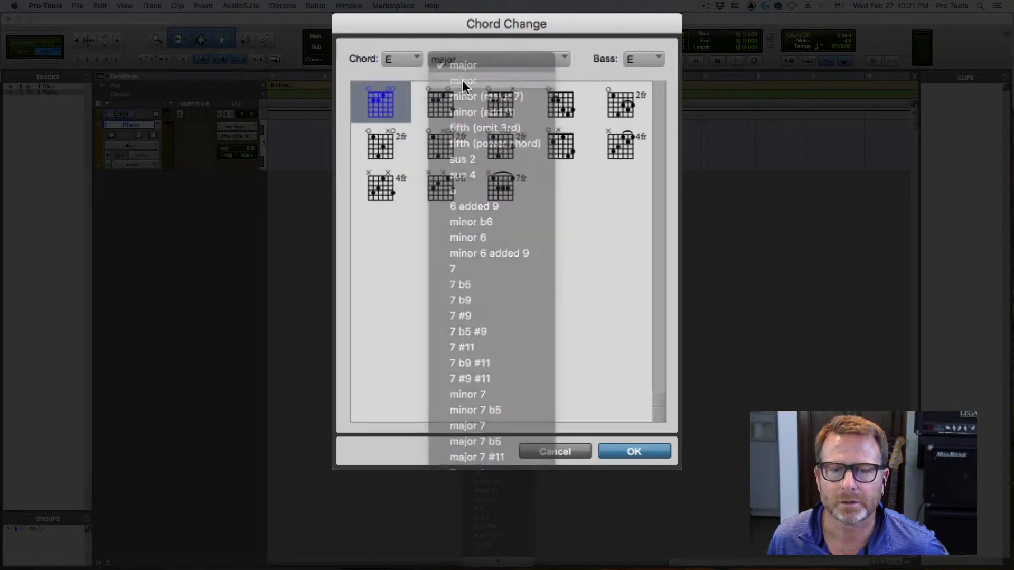
left_click(460, 58)
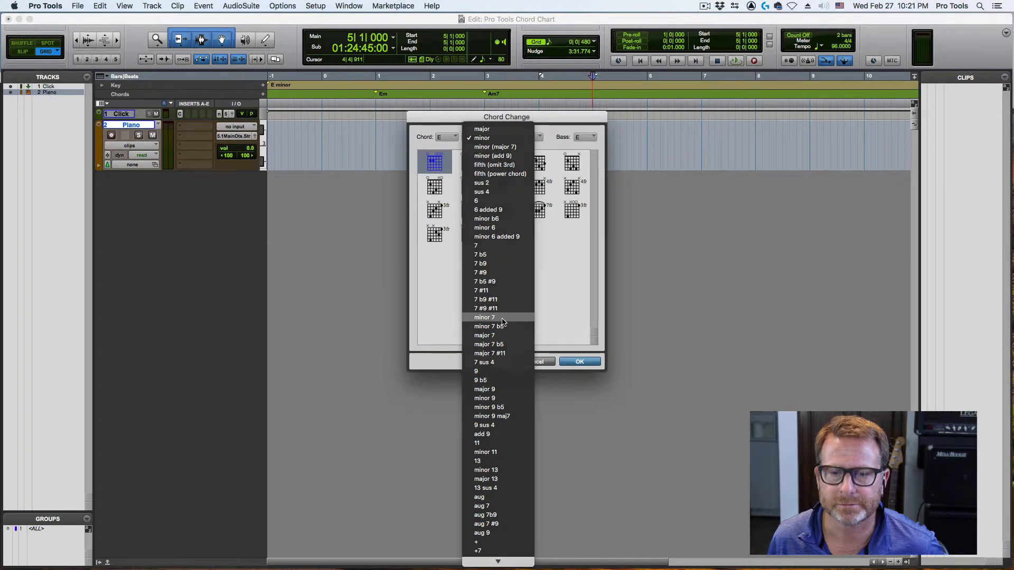
left_click(502, 318)
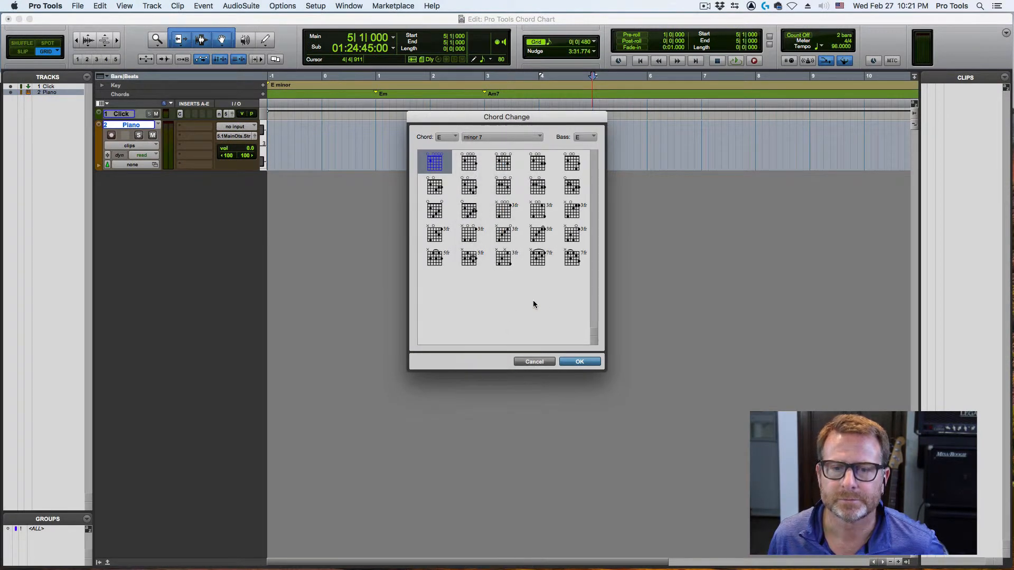
left_click(580, 362)
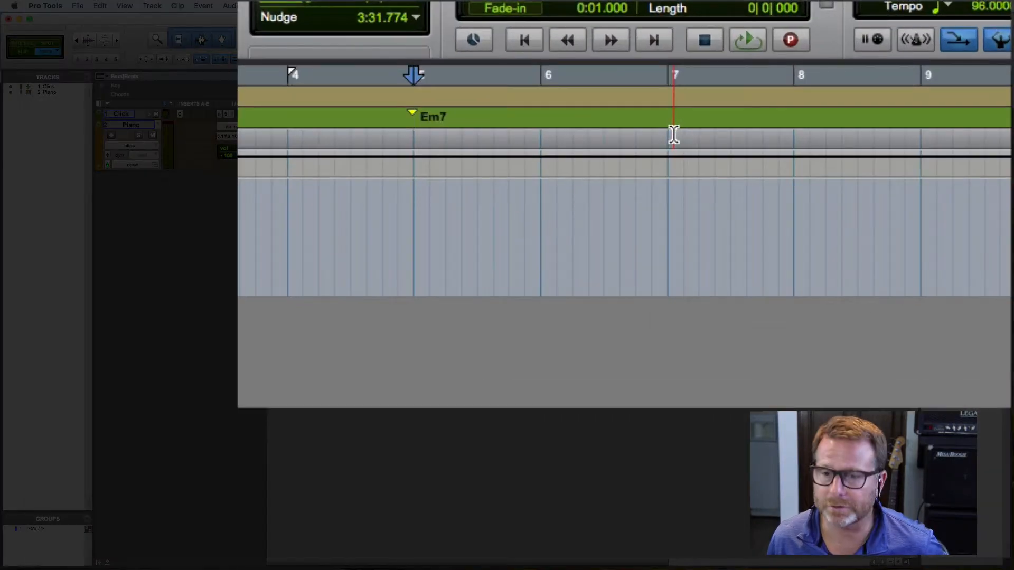
Step: Add a B7 chord at bar 7 in the Chords ruler
left_click(670, 116)
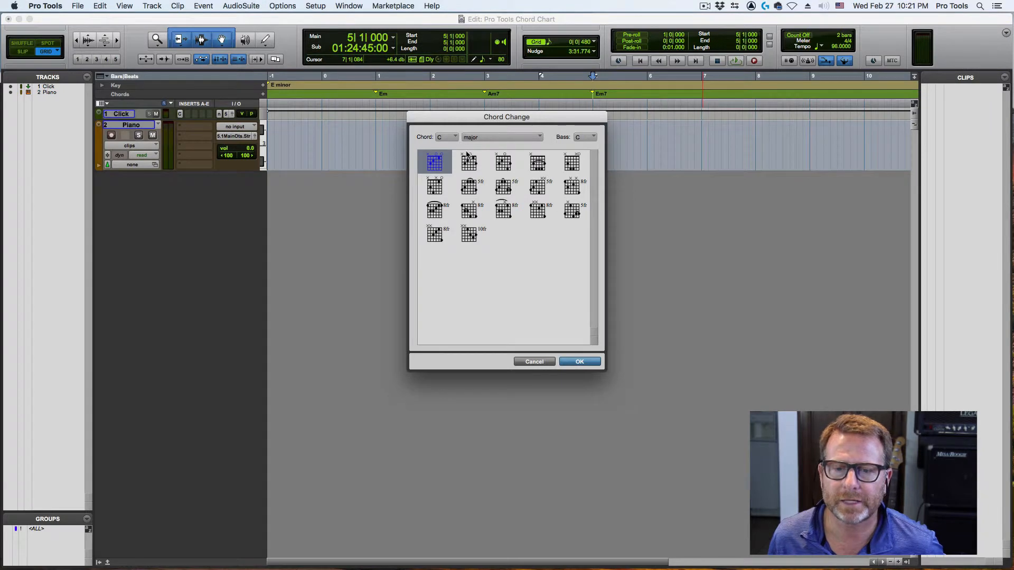
left_click(448, 137)
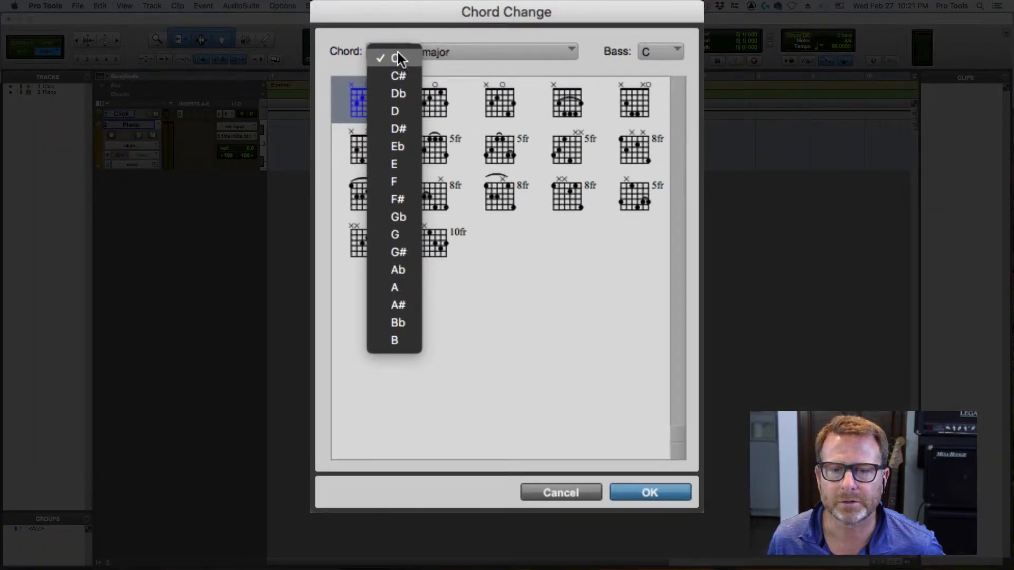
left_click(404, 343)
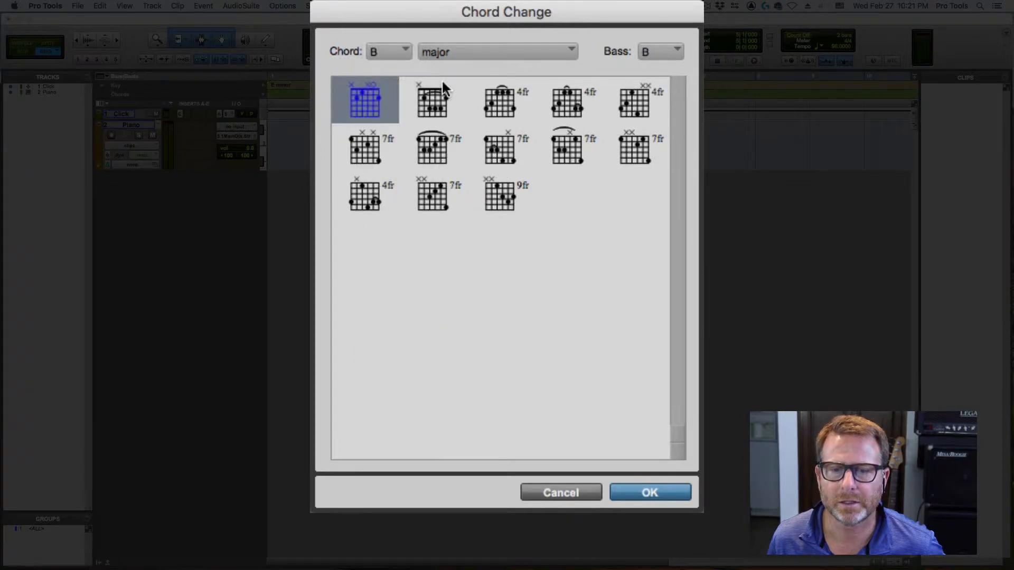
left_click(441, 53)
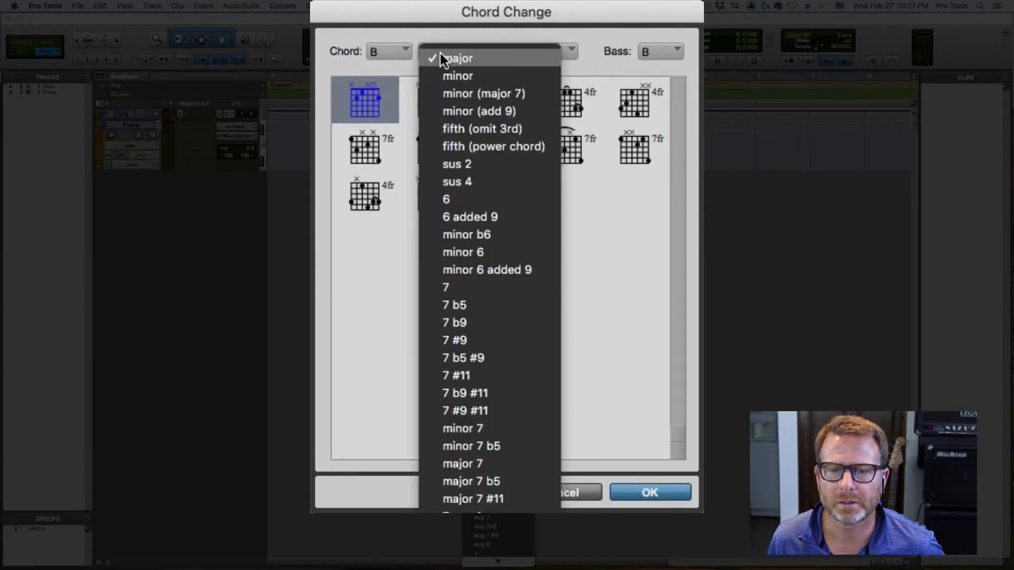
left_click(454, 289)
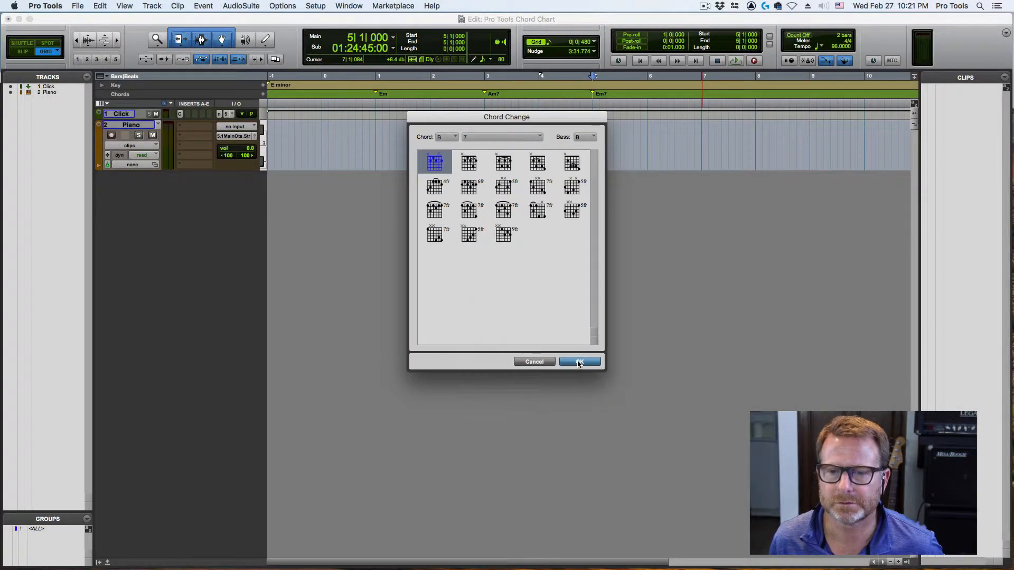
left_click(578, 362)
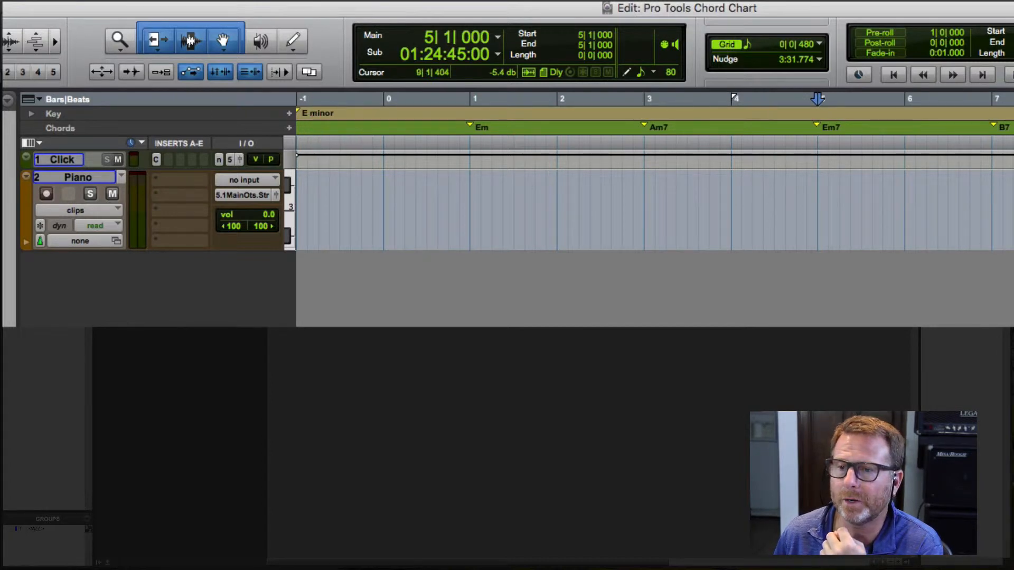
Step: Show the Tempo and Meter rulers in the timeline
left_click(29, 99)
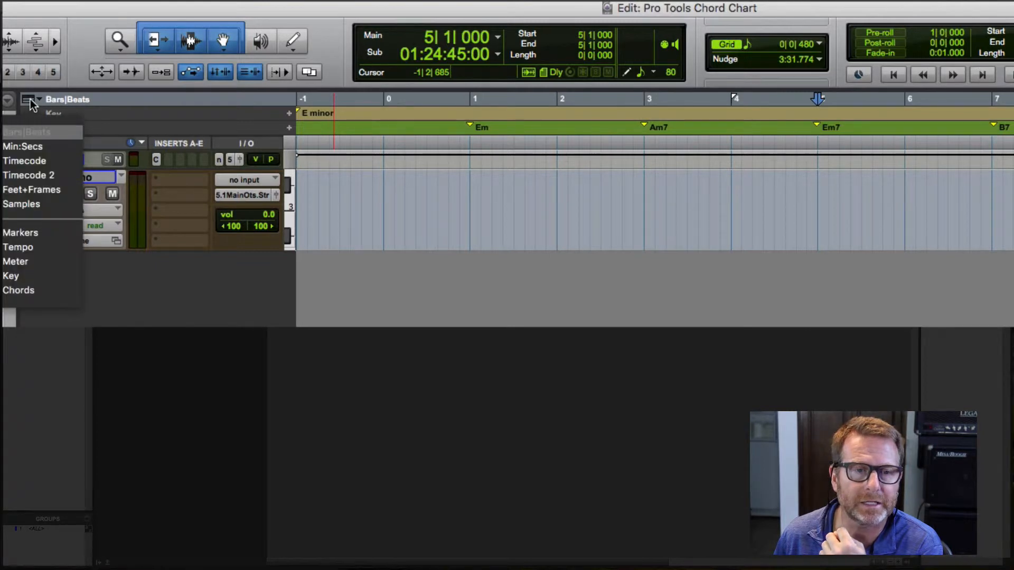
left_click(19, 247)
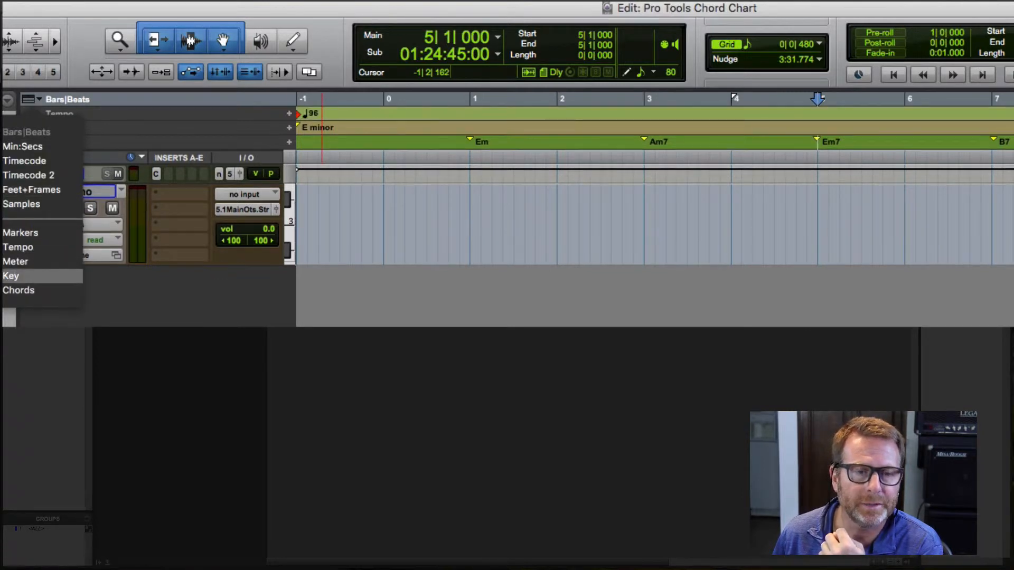
left_click(15, 262)
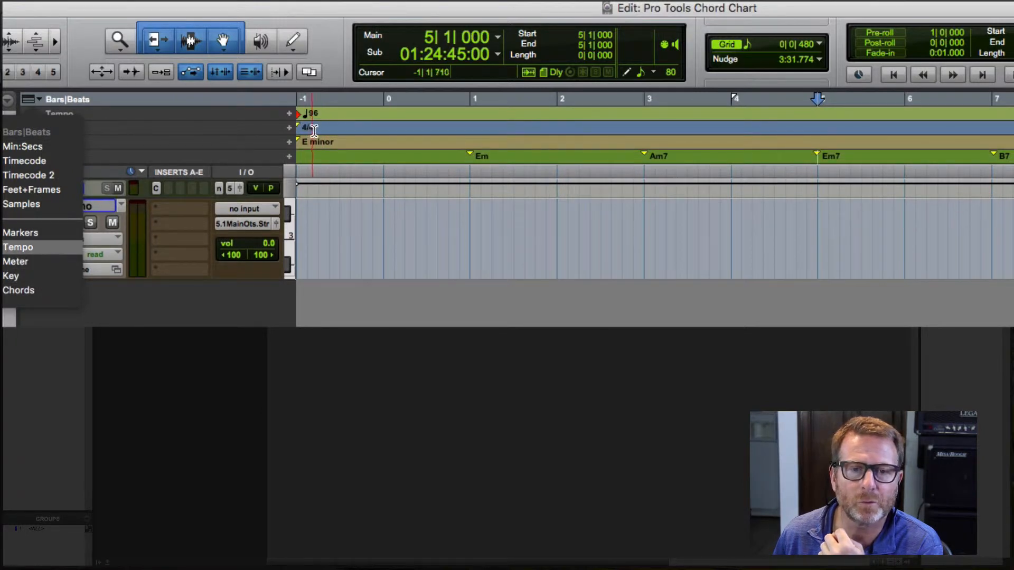
left_click(121, 287)
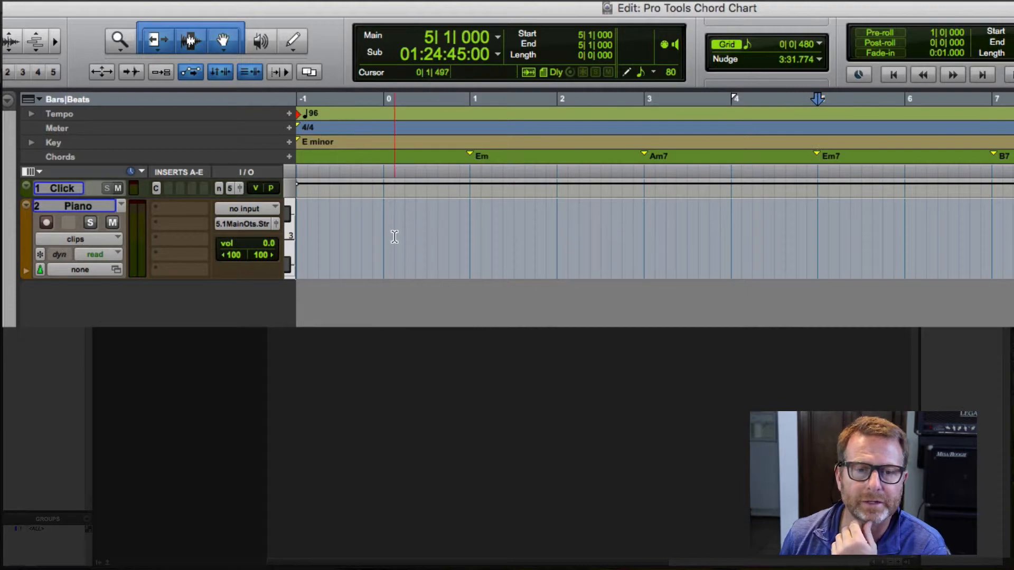
Step: Draw a rising line of five notes from E3 to C#4 across bars 1 and 2 of the Piano track with the Pencil tool
left_click_drag(473, 234, 661, 235)
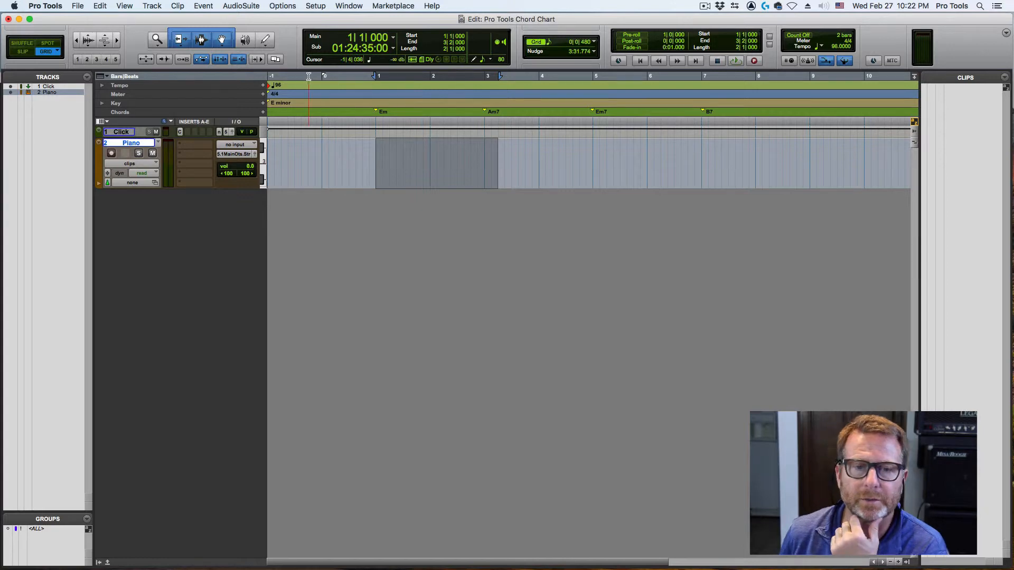
left_click(265, 40)
key("ctrl+minus")
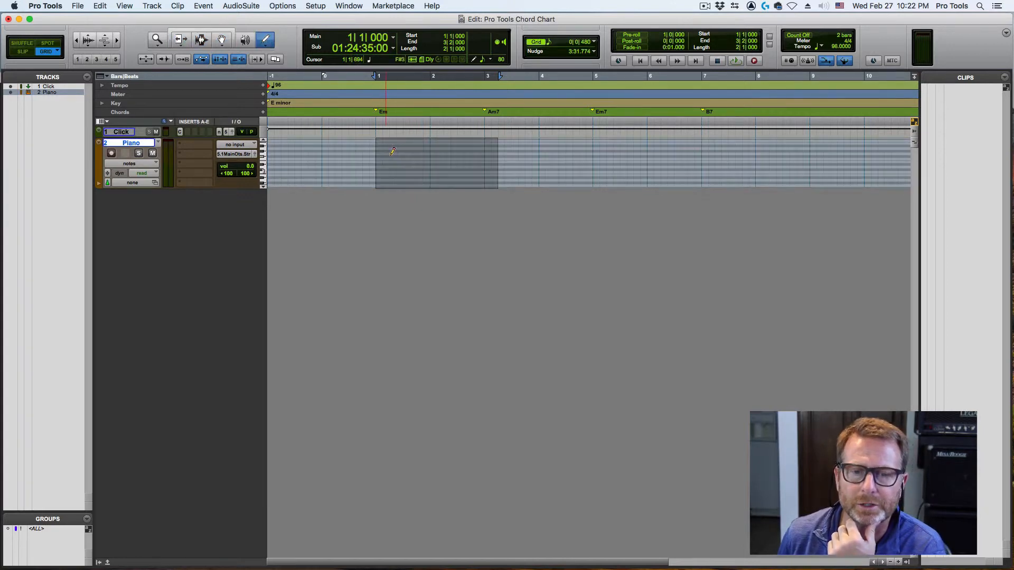
left_click_drag(379, 154, 414, 154)
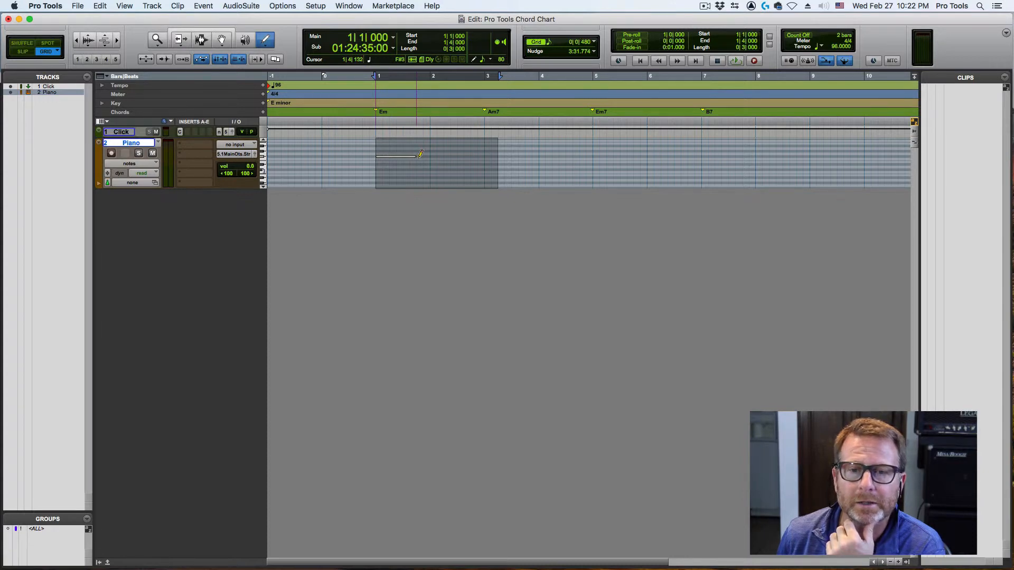
mouse_move(420, 153)
left_mouse_down()
mouse_move(397, 157)
mouse_move(396, 143)
mouse_move(394, 178)
left_mouse_up()
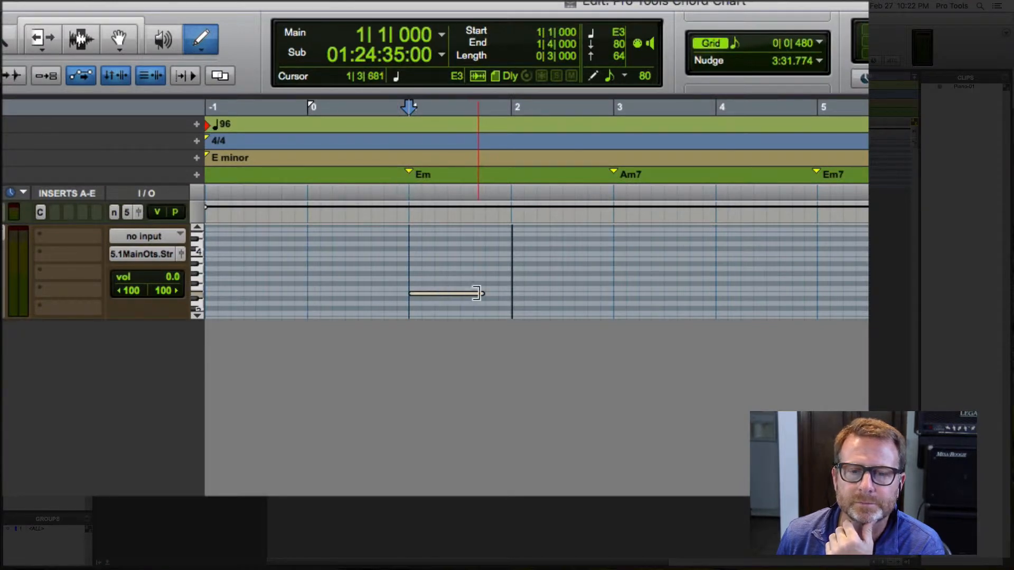
left_click_drag(478, 293, 451, 294)
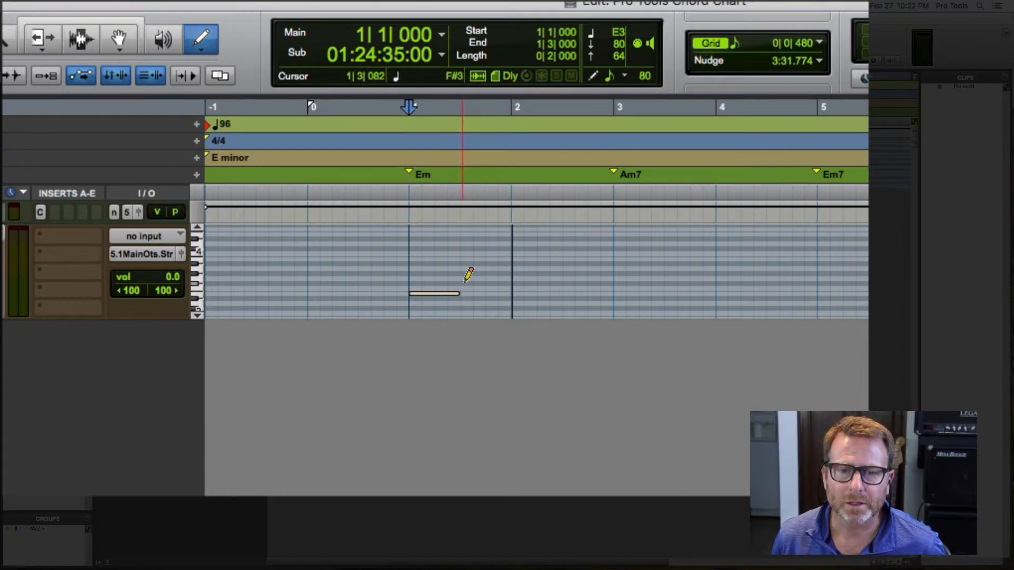
mouse_move(463, 284)
left_mouse_down()
mouse_move(504, 280)
mouse_move(517, 261)
mouse_move(612, 248)
left_mouse_up()
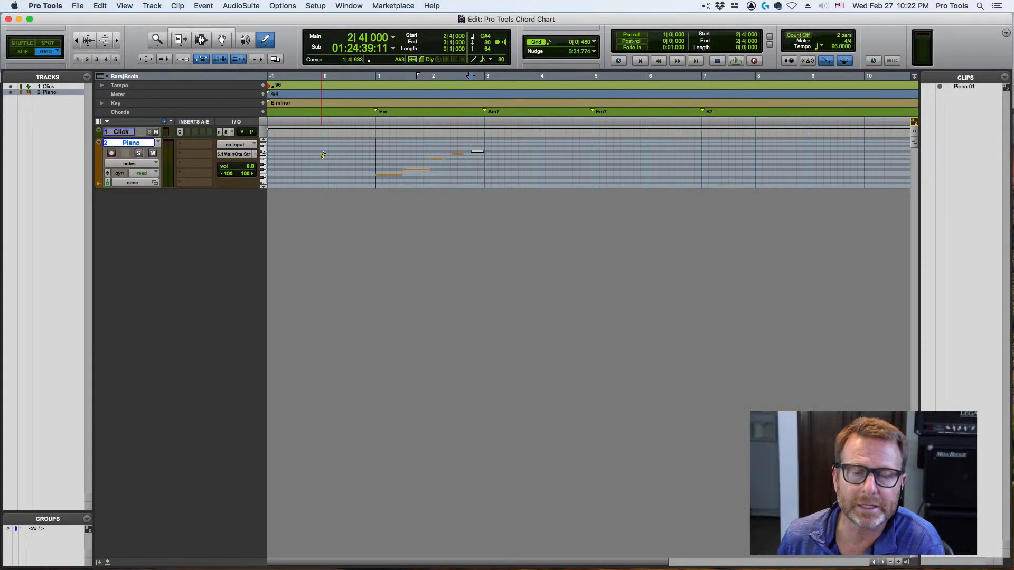
Step: Activate the Smart Tool and open the Piano track's notes in the Score Editor
left_click(209, 32)
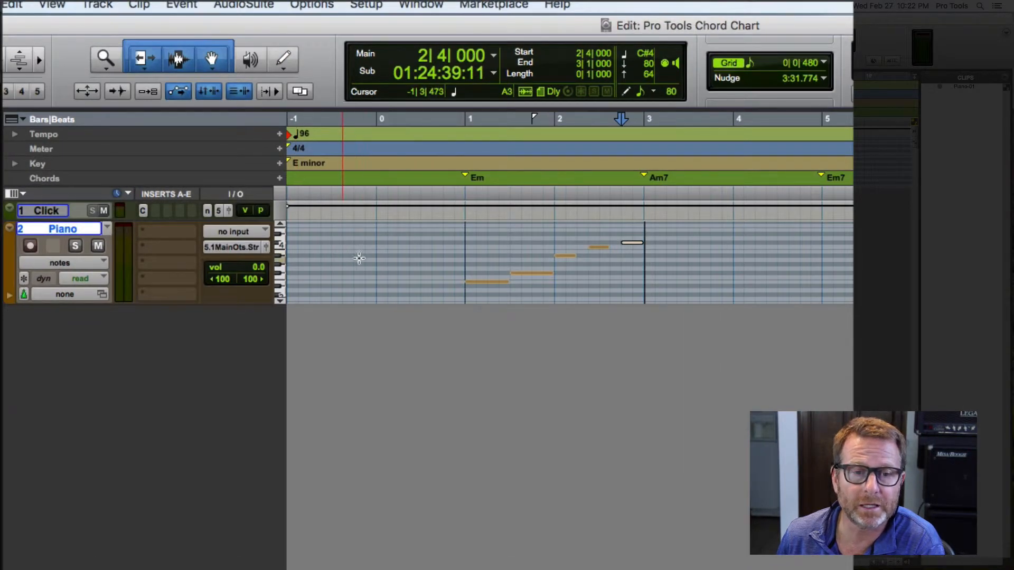
right_click(354, 258)
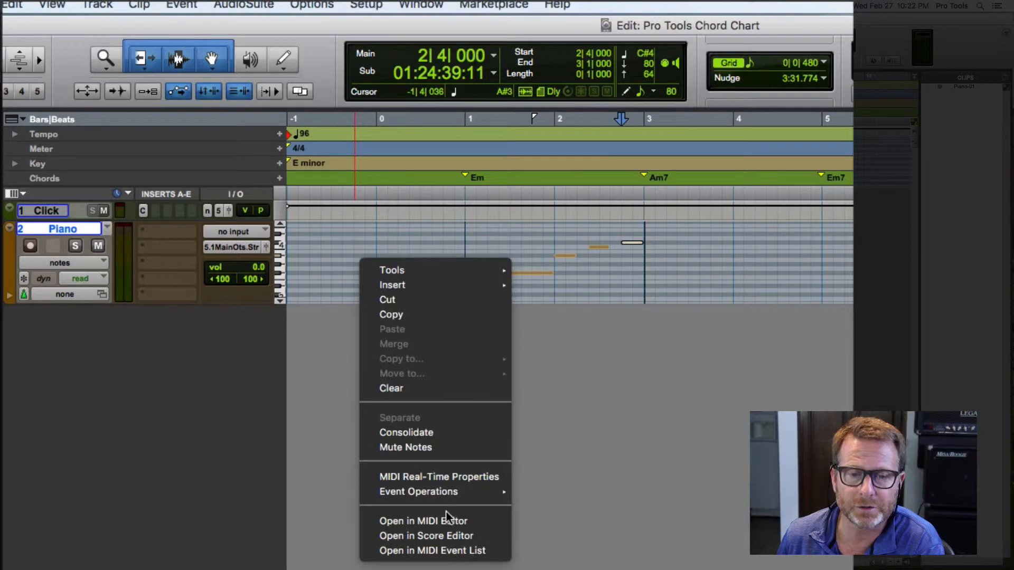
left_click(438, 537)
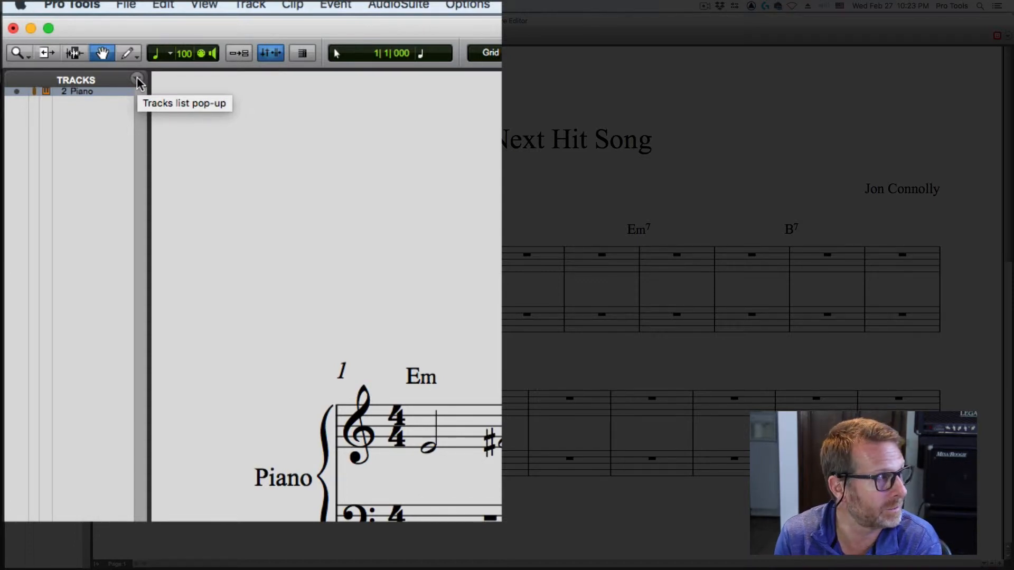
Step: In Score Setup, append 2 to the score title and remove it again
left_click(137, 80)
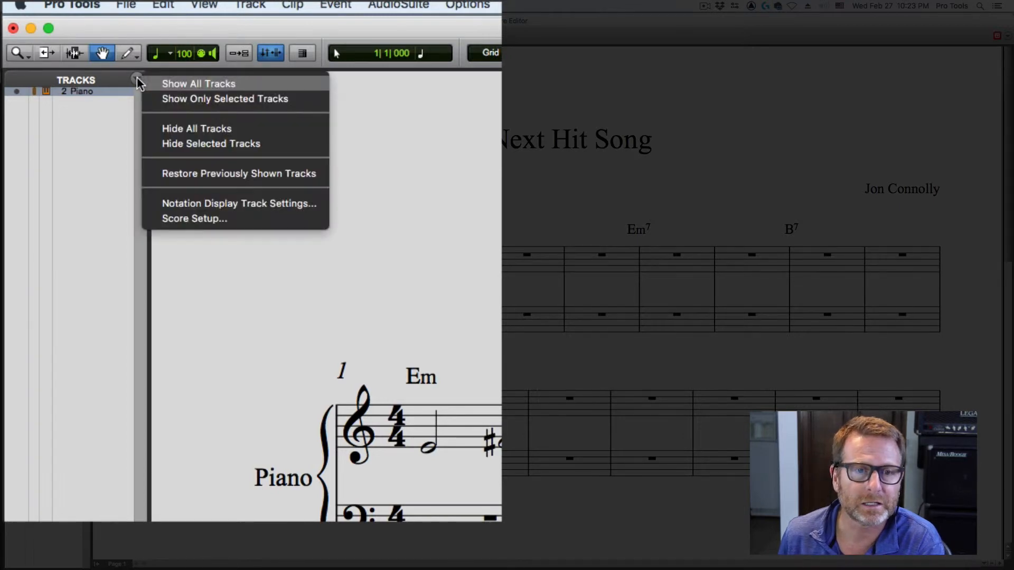
left_click(200, 219)
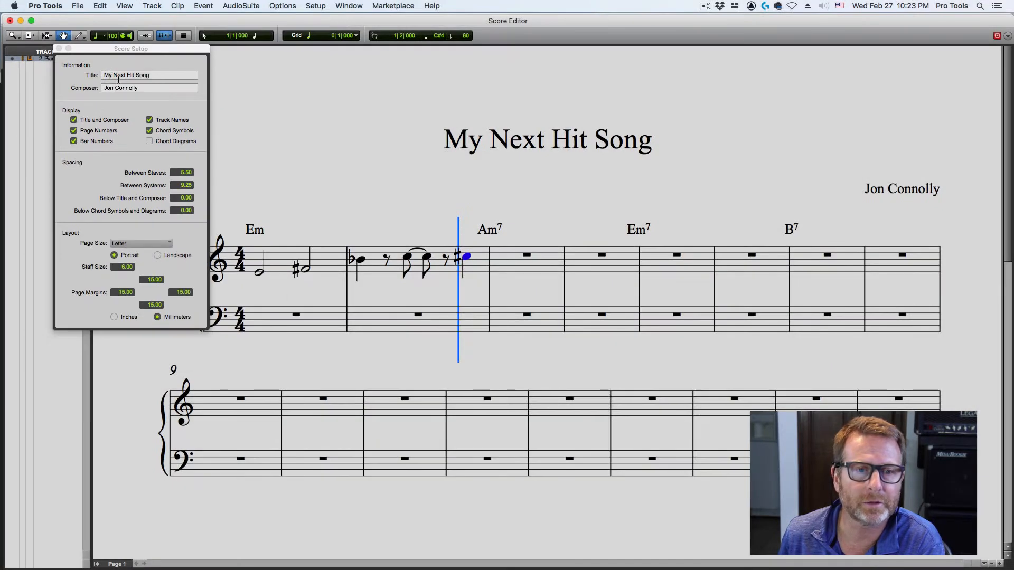
left_click(153, 76)
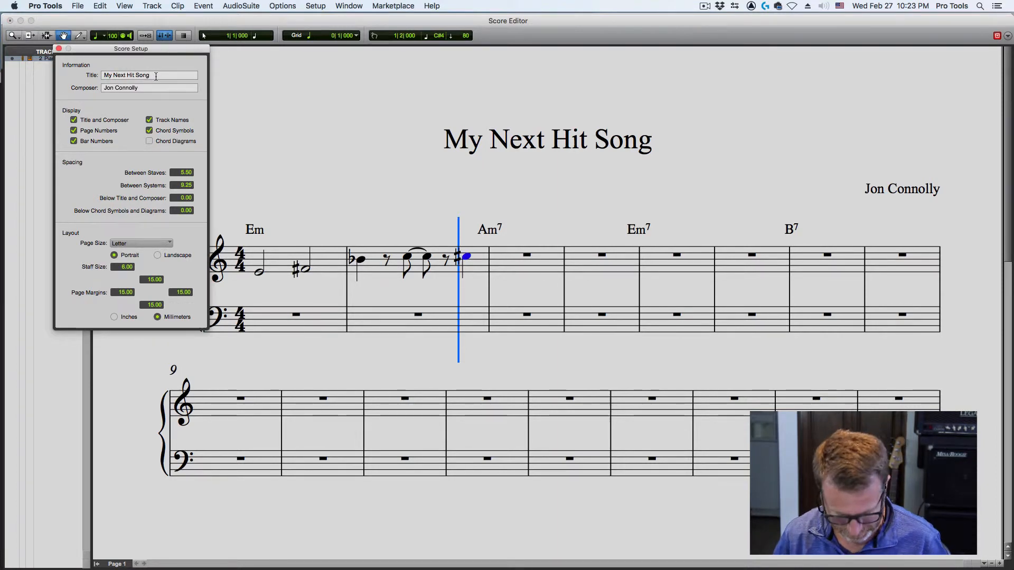
type("2")
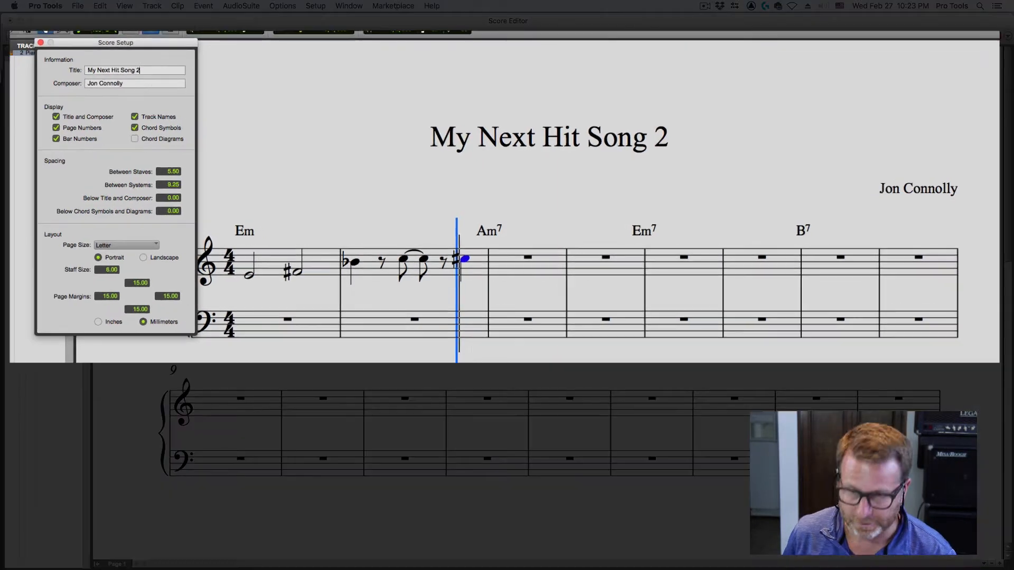
key("BackSpace")
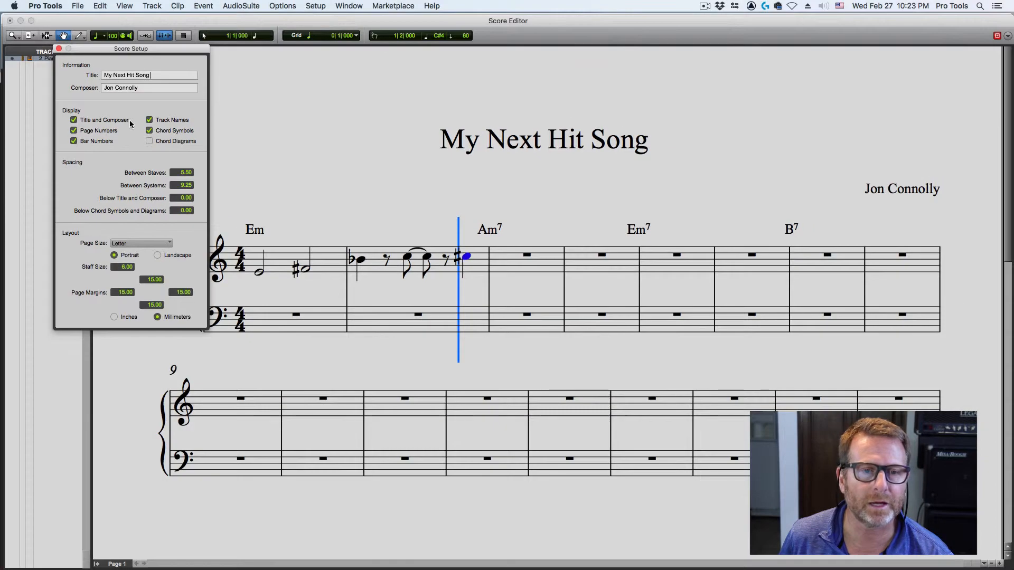
Step: Show chord diagrams on the score, hide them again, and close Score Setup
left_click(150, 142)
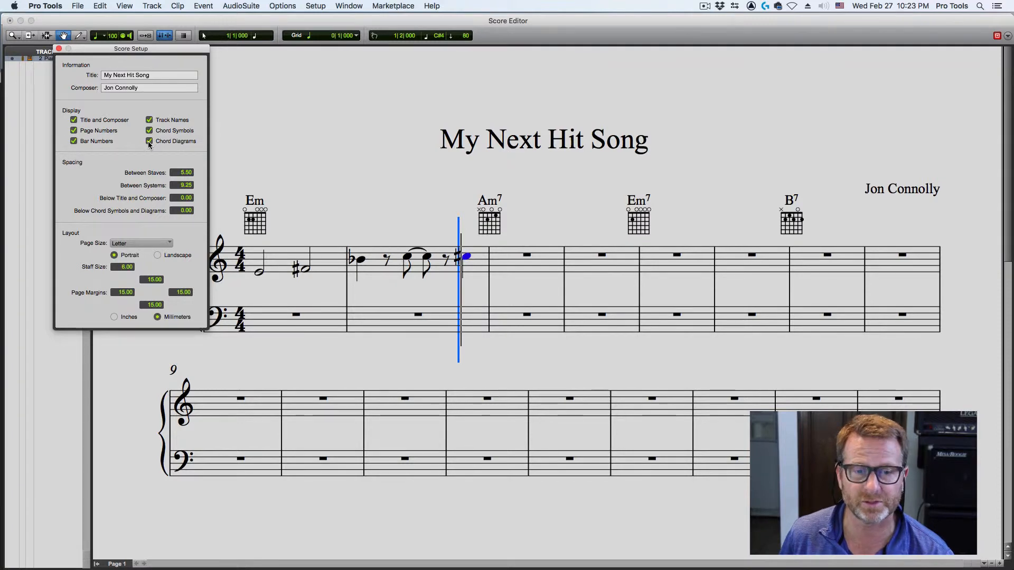
left_click(149, 142)
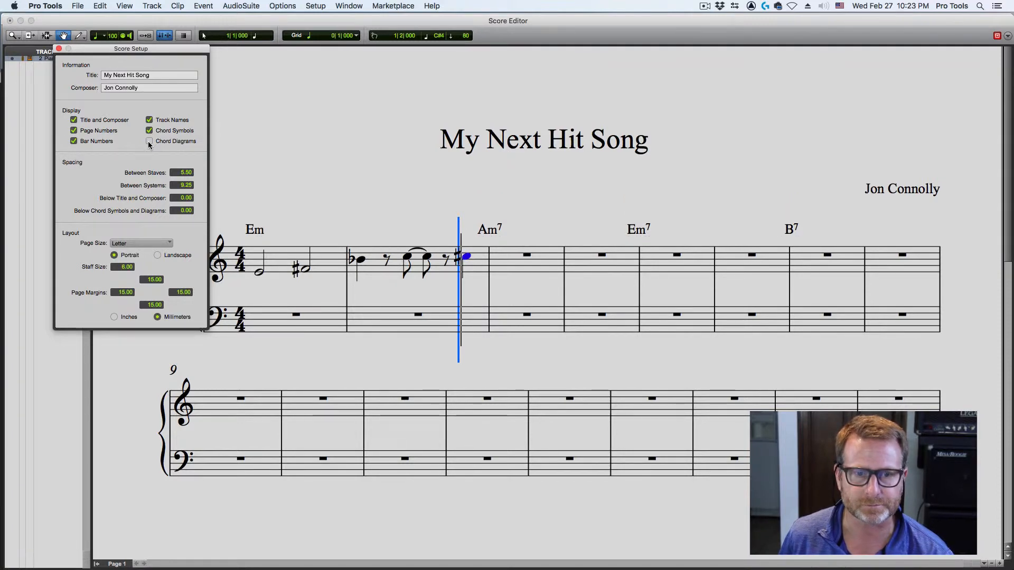
left_click(59, 49)
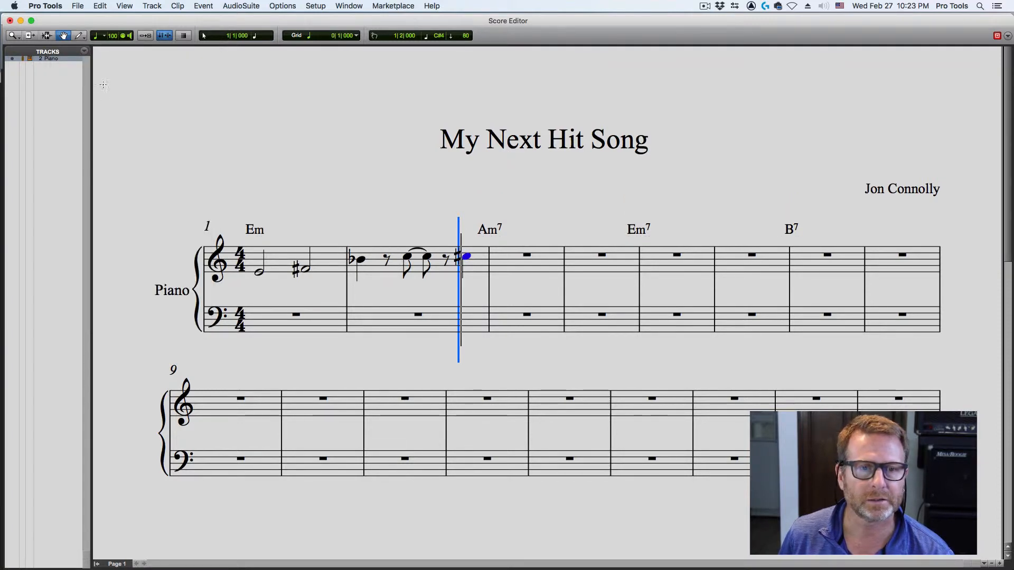
Step: Review the Piano track's clef choices in the Notation Display Track Settings and save the session
left_click(84, 50)
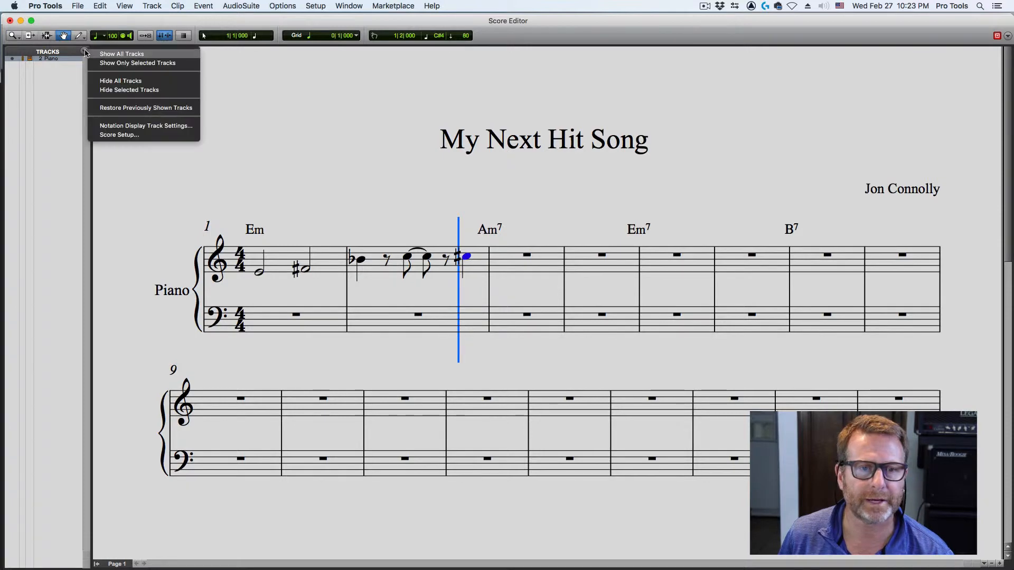
left_click(135, 126)
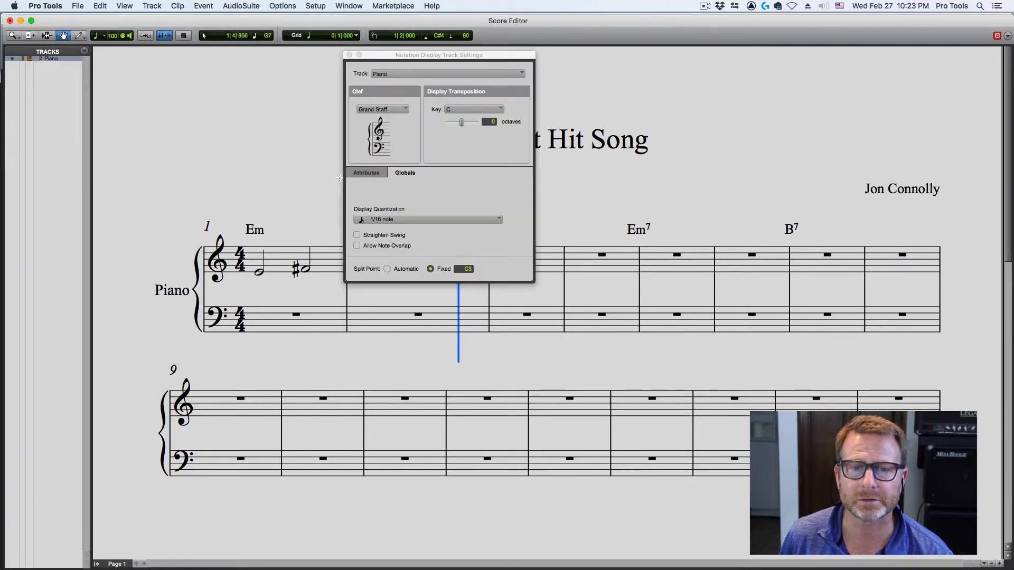
left_click(382, 109)
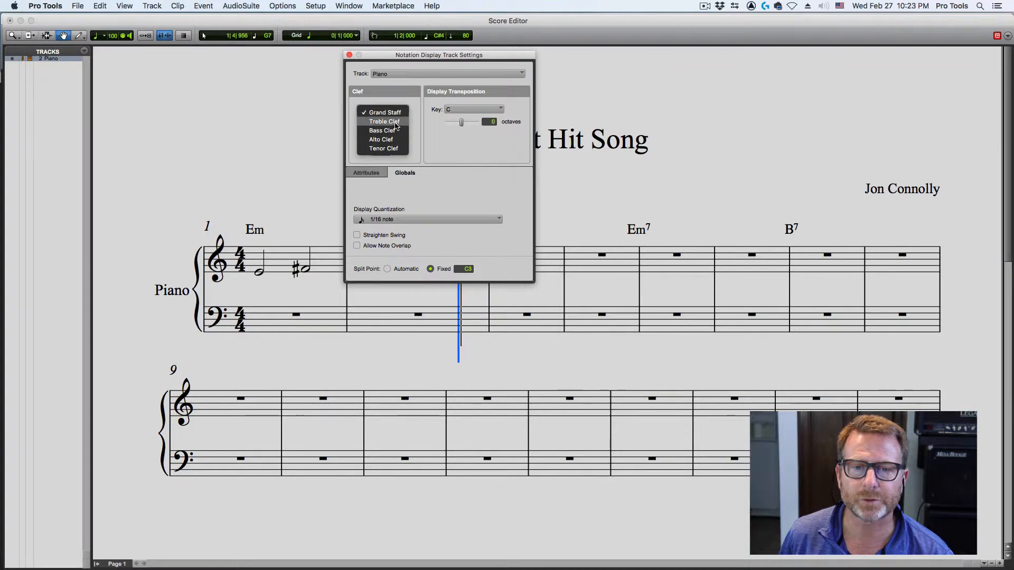
left_click(432, 151)
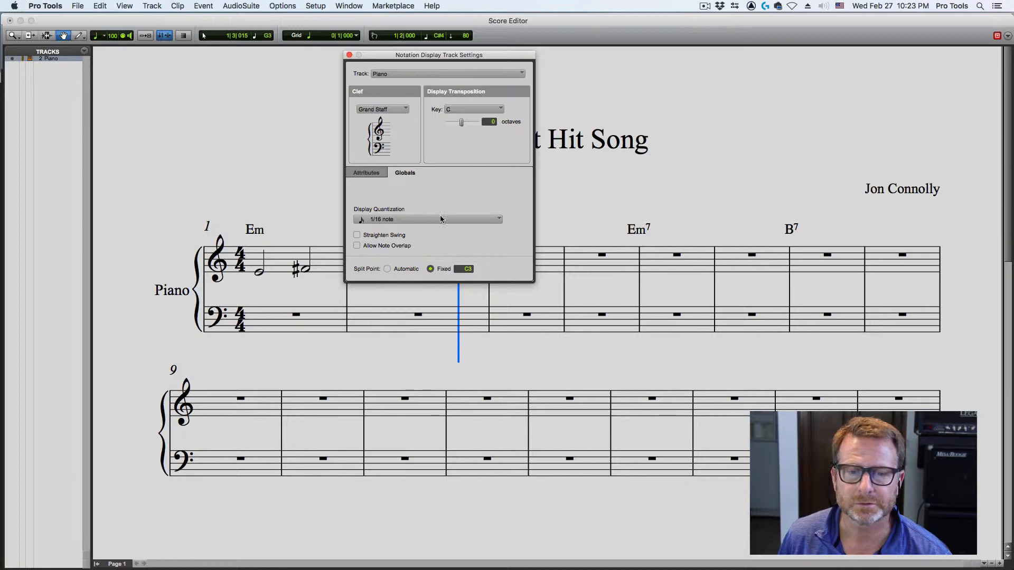
left_click(348, 55)
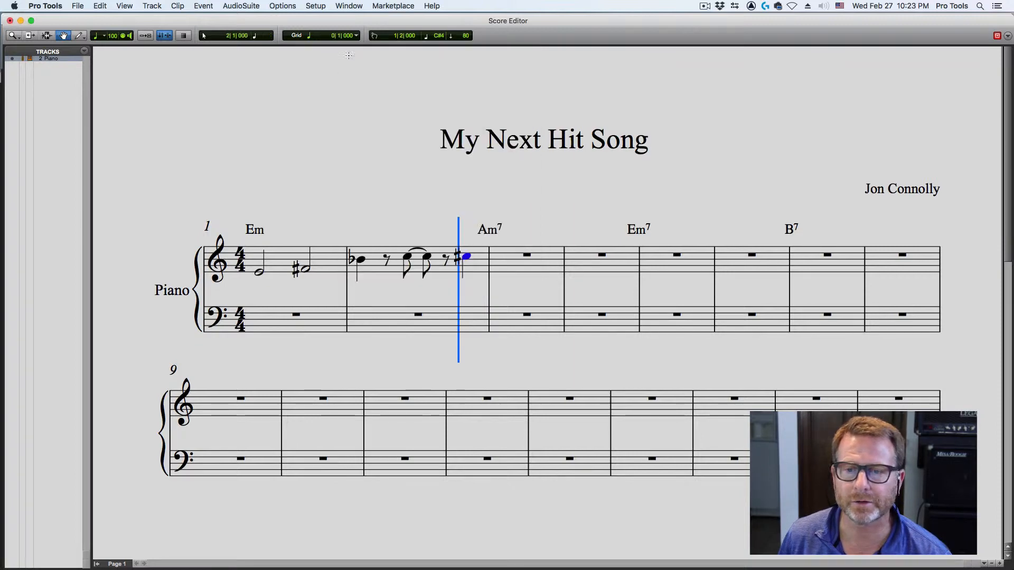
key("super+s")
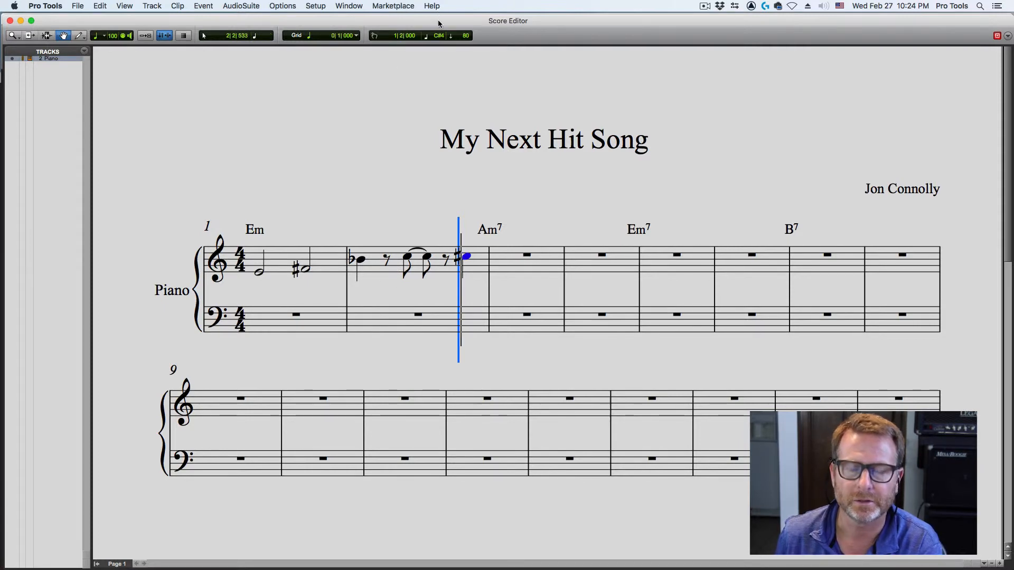
Step: Show the Real-Time Properties column in the Edit window and enable real-time quantize (QUA) on the Piano track
key("ctrl+alt+equal")
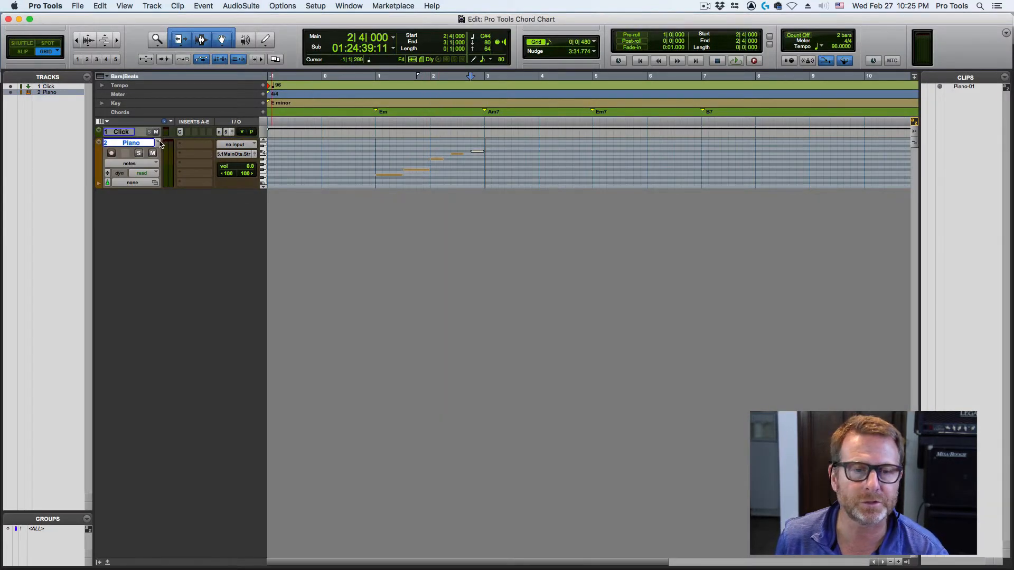
left_click(100, 124)
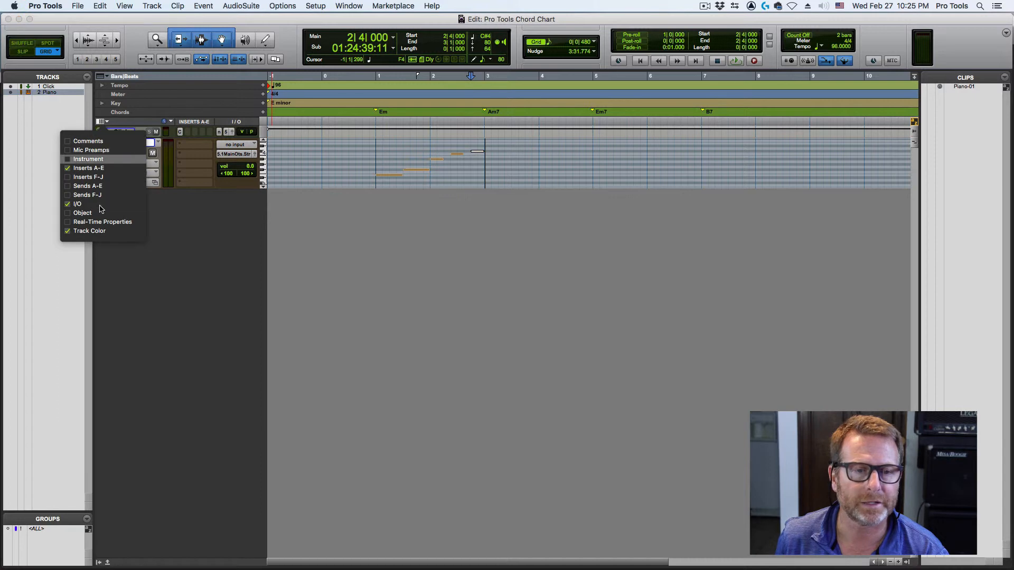
left_click(140, 222)
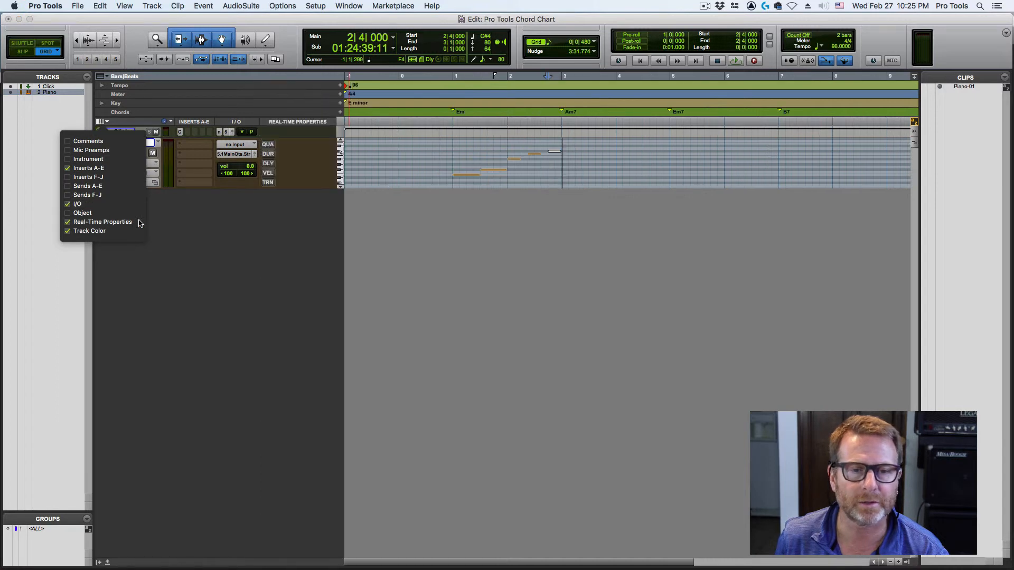
left_click(271, 147)
left_click(270, 148)
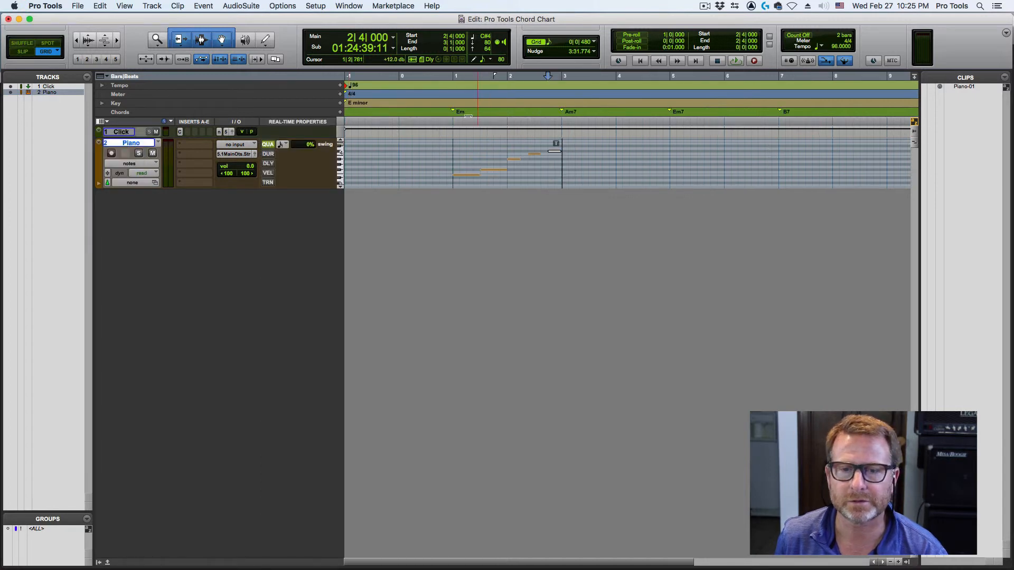
Step: Open the Piano track's notes in the Score Editor, close it, and reopen it by way of the Mix window
right_click(397, 156)
left_click(449, 324)
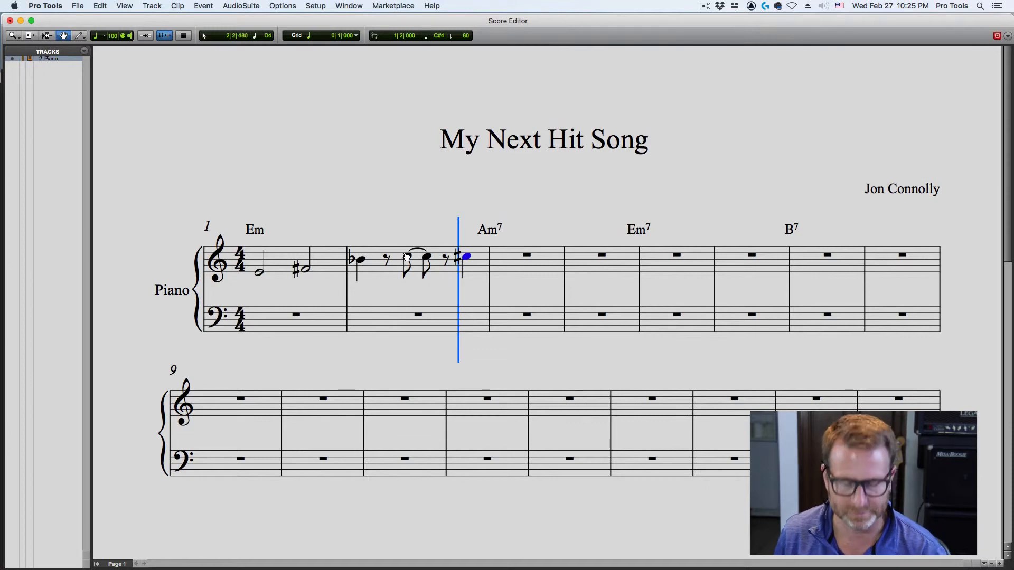
key("super+w")
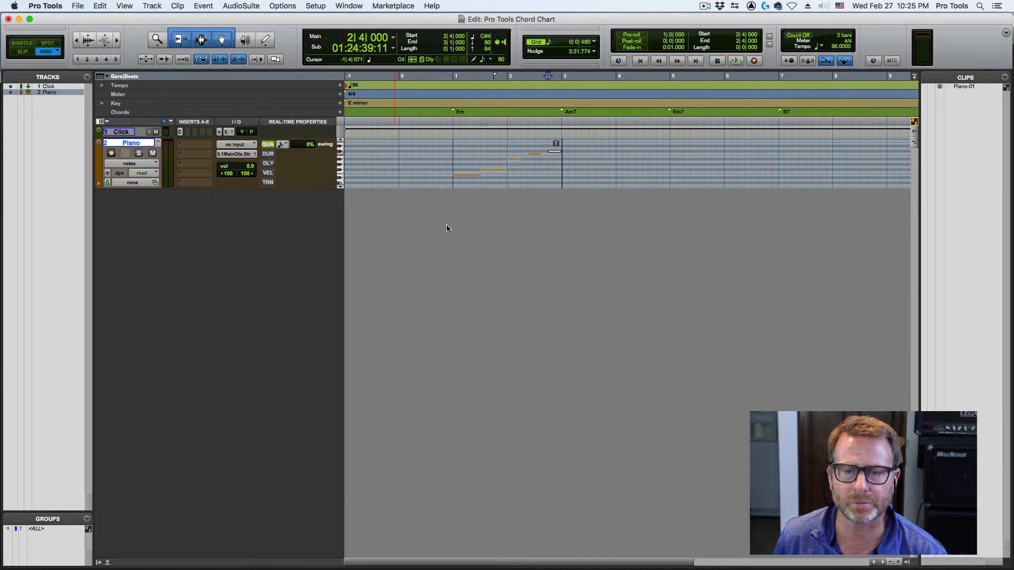
key("super+equal")
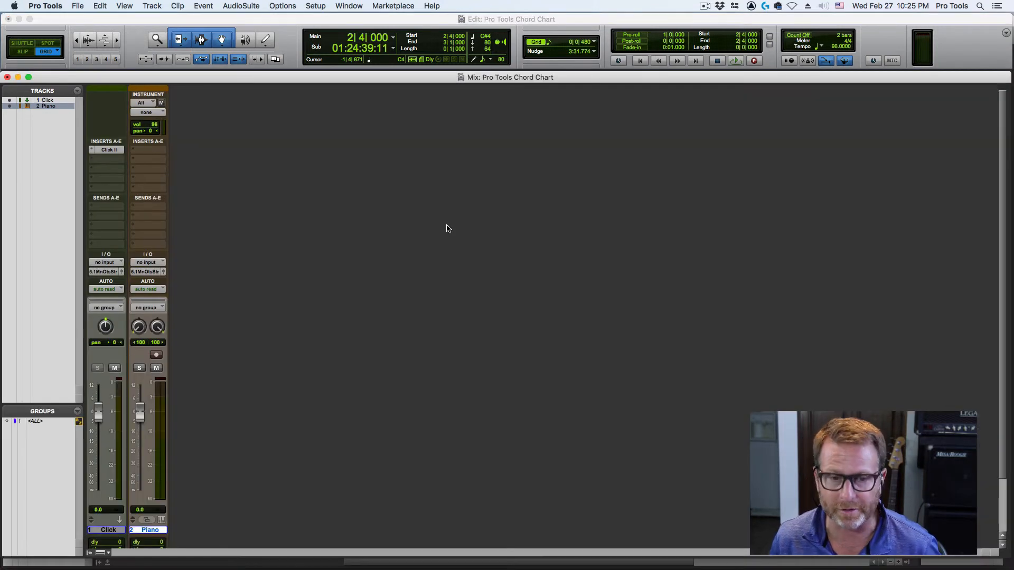
key("ctrl+alt+equal")
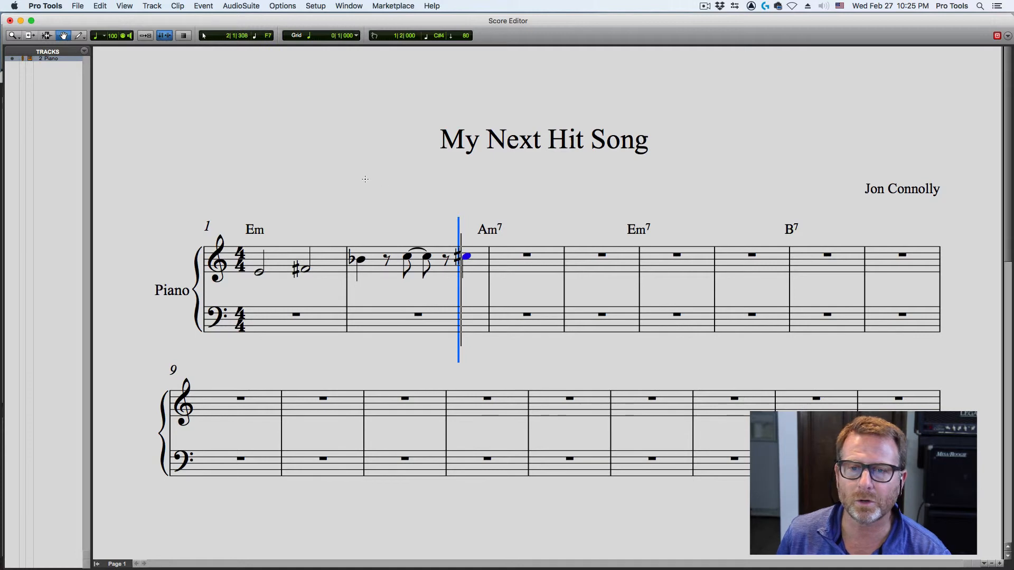
Step: View the print settings for the score and cancel without printing
right_click(299, 154)
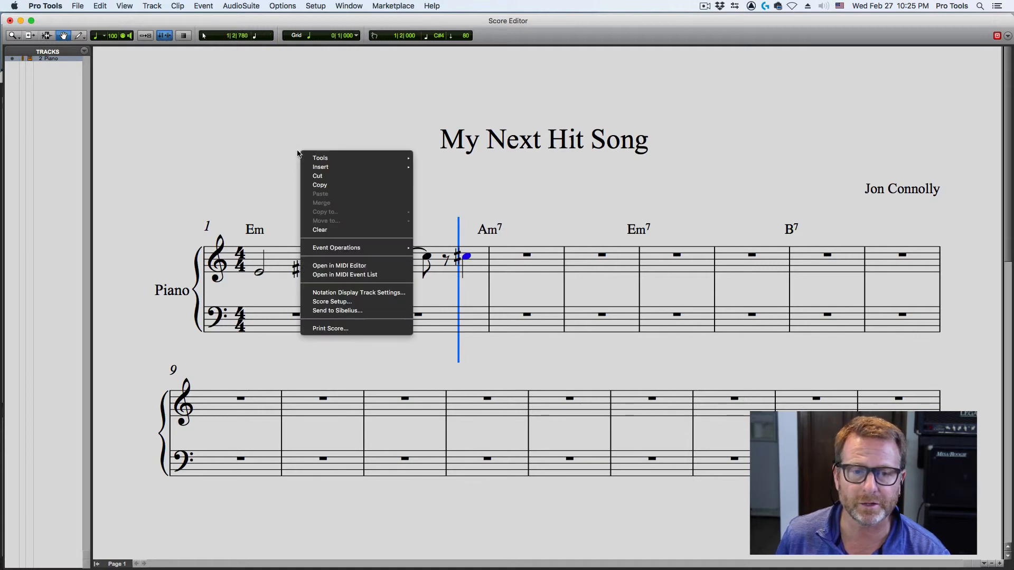
left_click(340, 328)
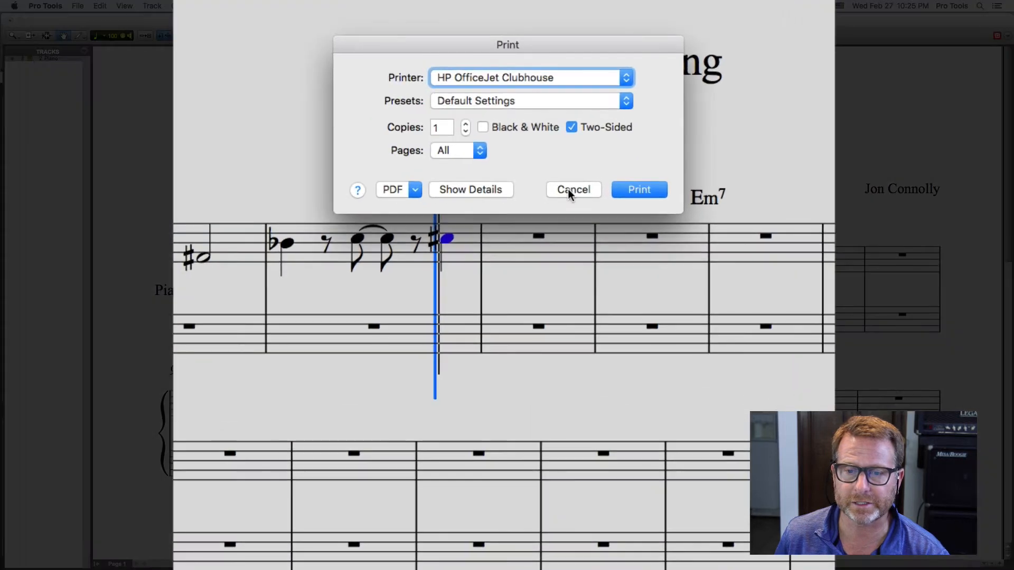
left_click(545, 223)
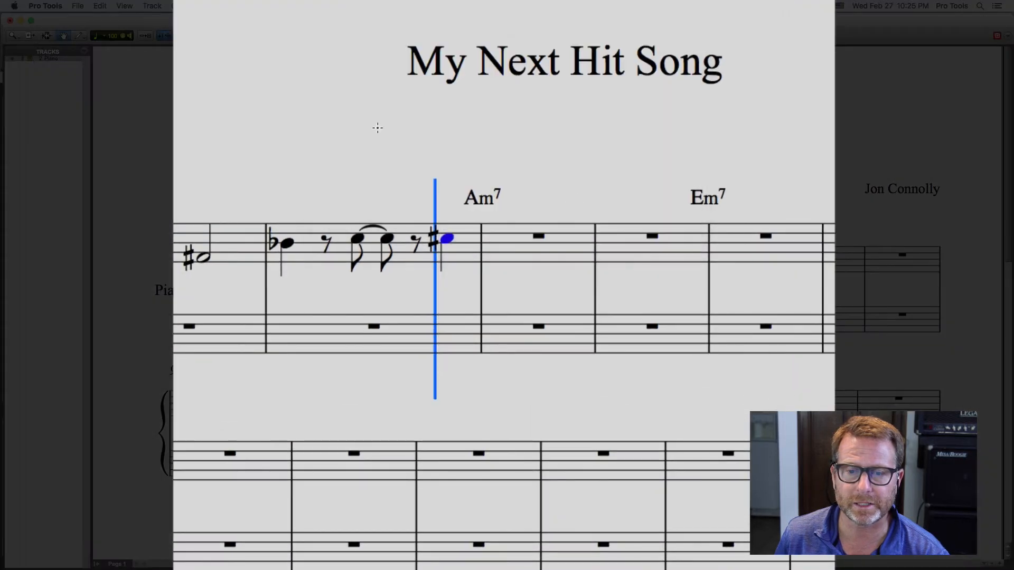
right_click(176, 56)
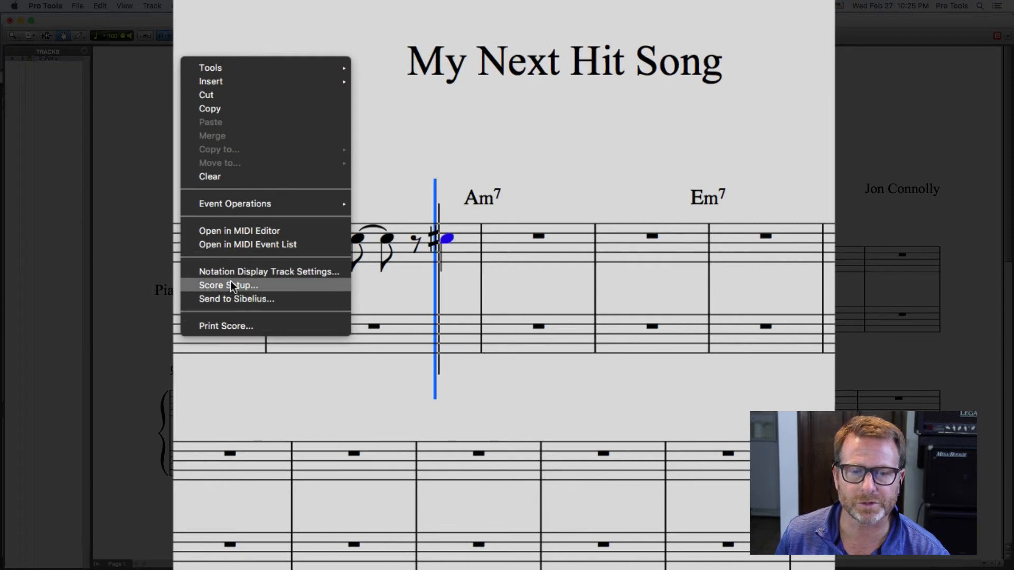
left_click(179, 33)
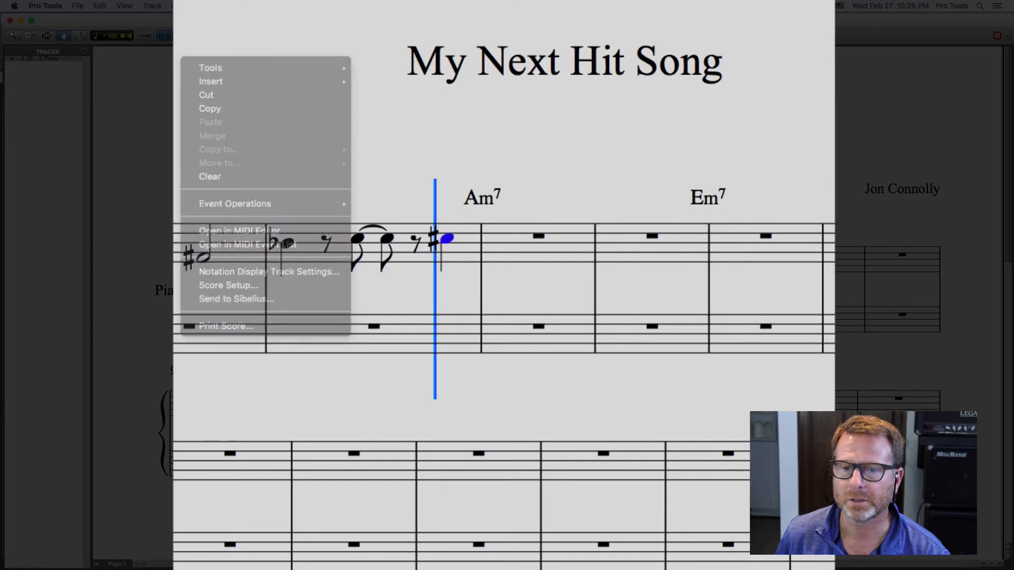
Step: Examine the PDF output and sharing options offered when printing the score, and cancel the print
right_click(185, 20)
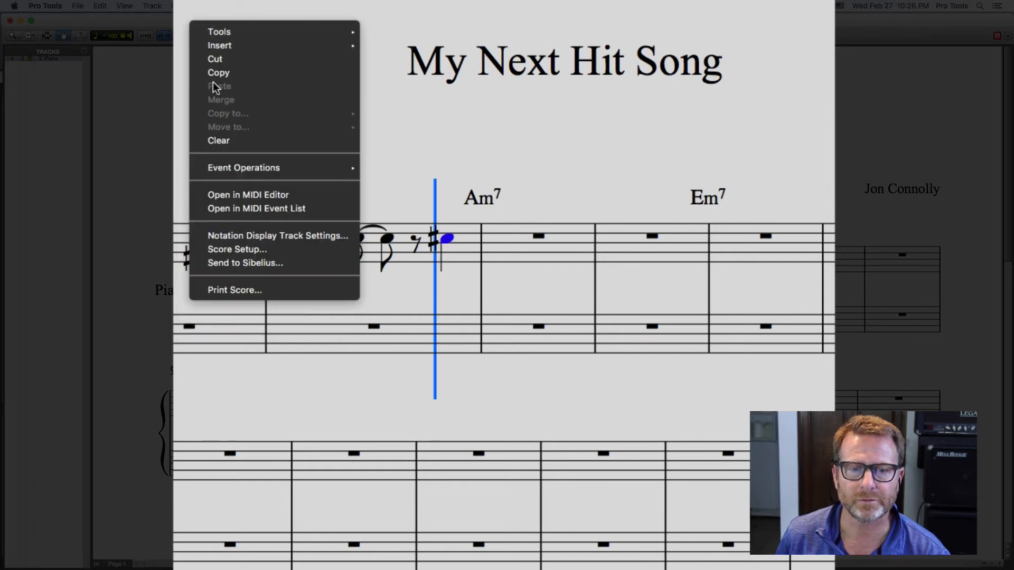
mouse_move(238, 163)
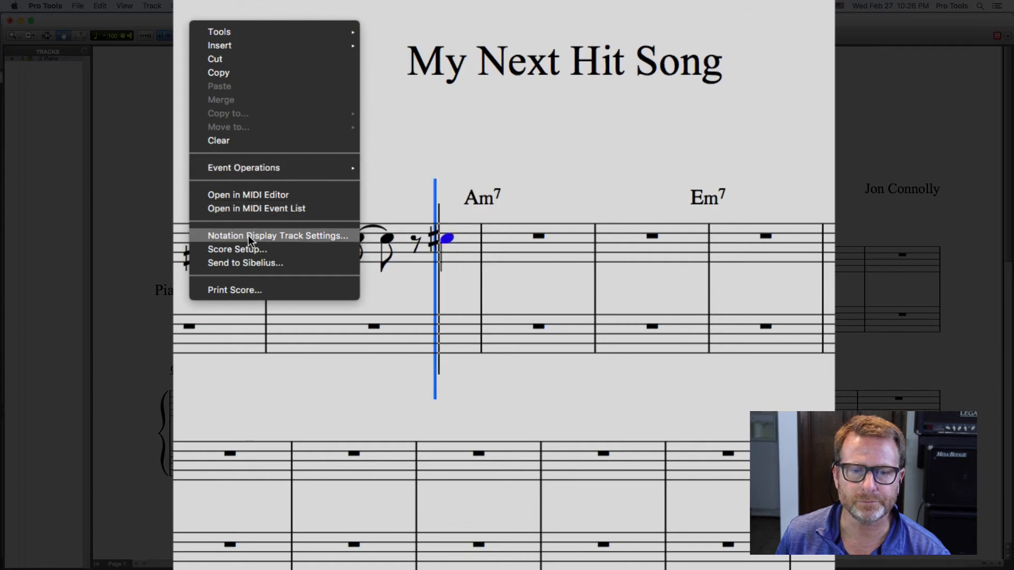
left_click(242, 292)
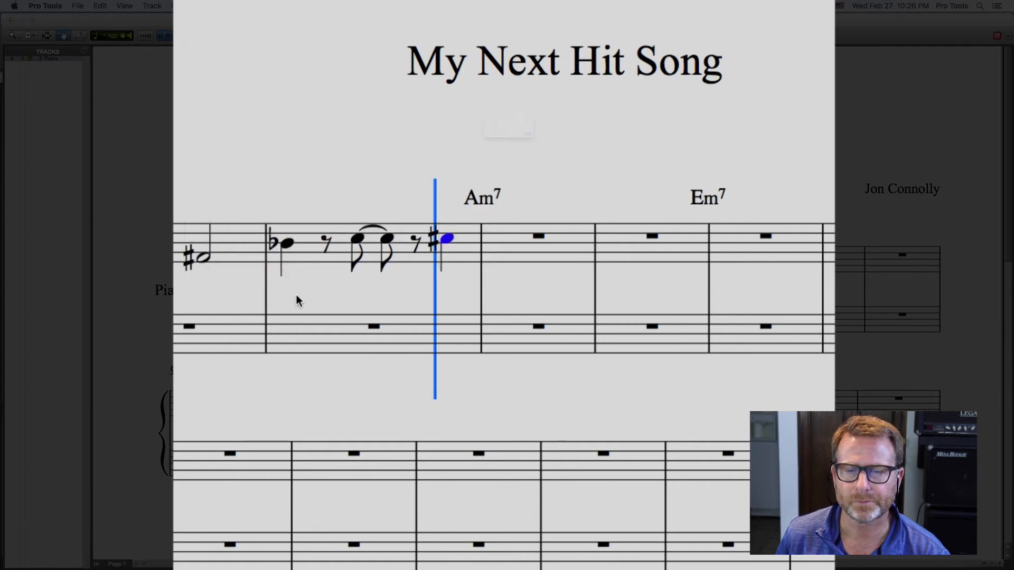
left_click(408, 189)
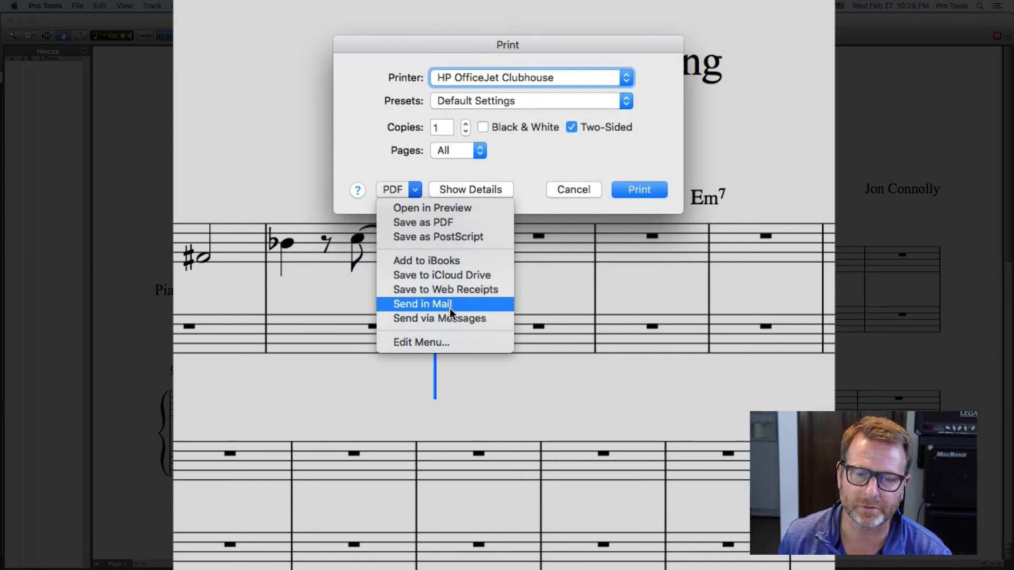
left_click(238, 116)
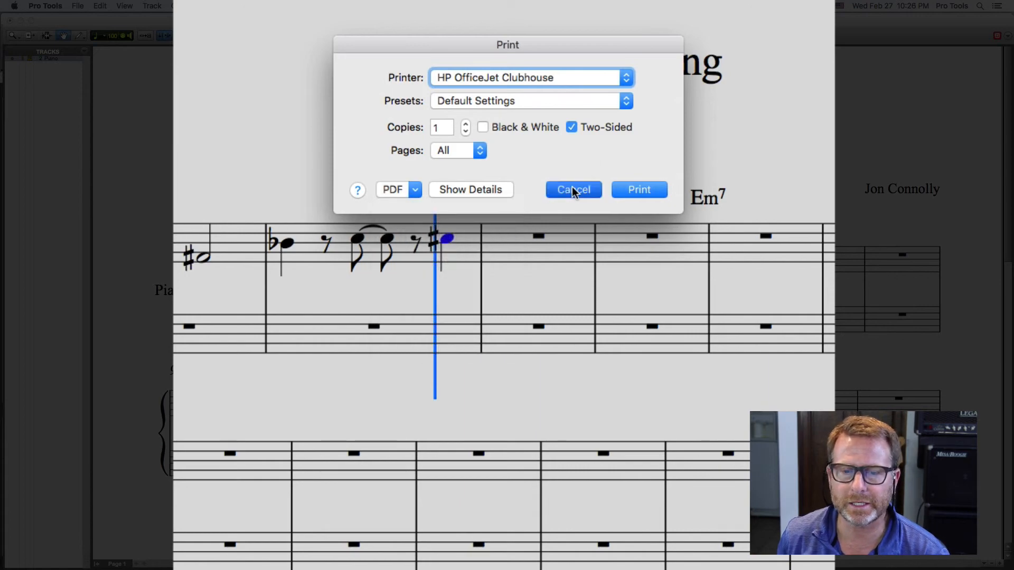
left_click(573, 189)
Step: Place the cursor at bar 3 beat 2 in the score and view which notation items can be inserted there
left_click(493, 238)
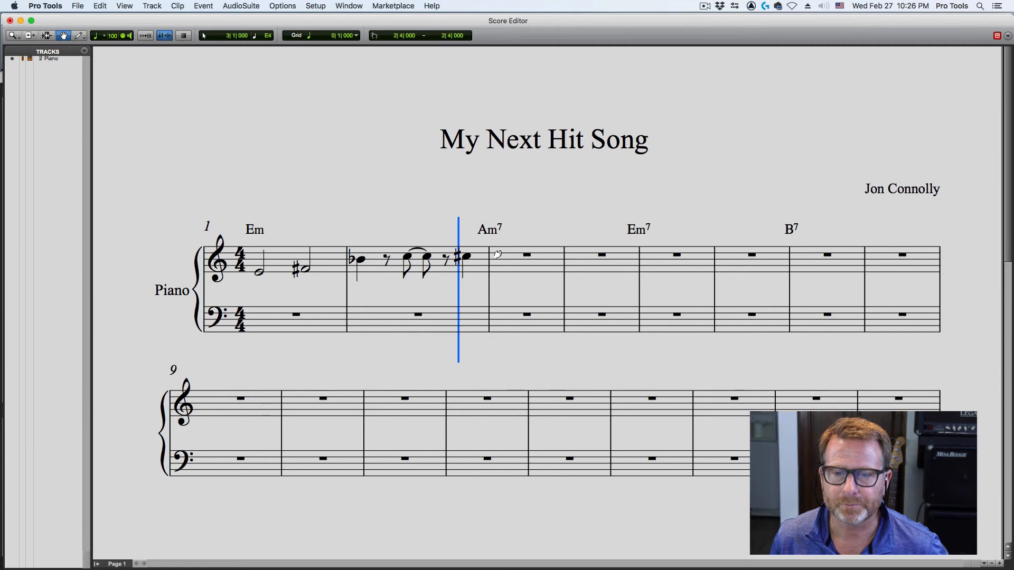
left_click(504, 260)
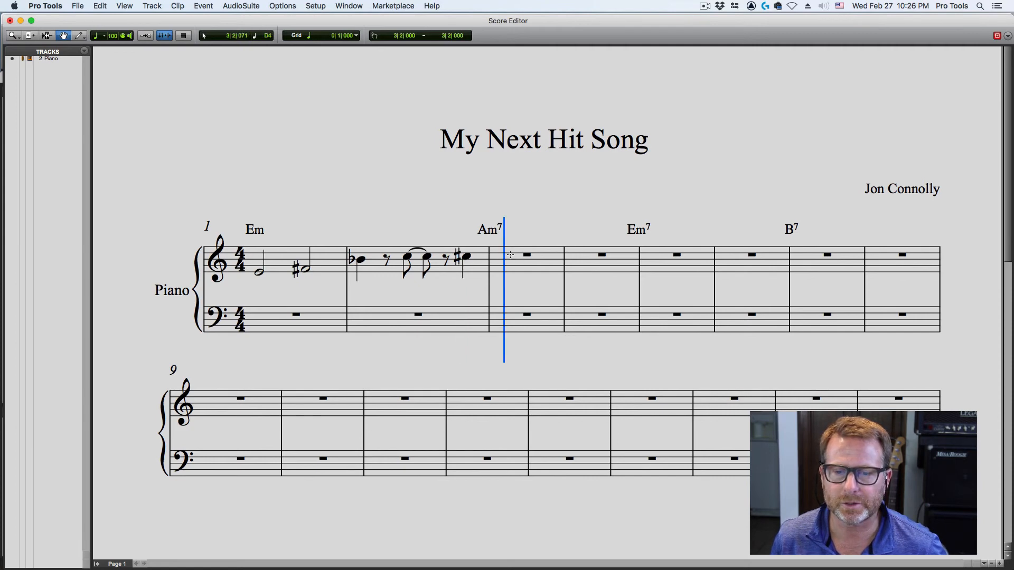
right_click(511, 257)
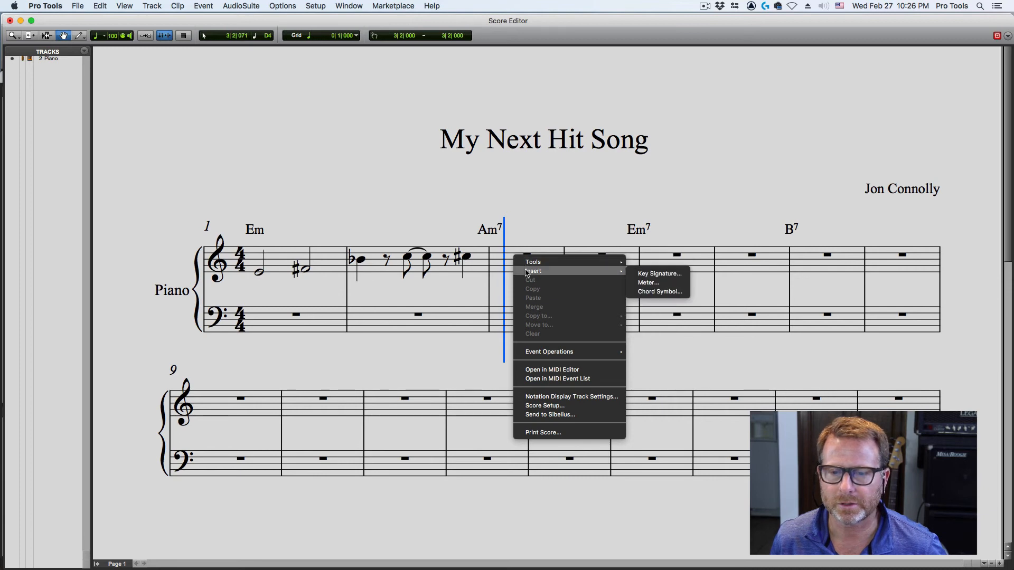
key("Escape")
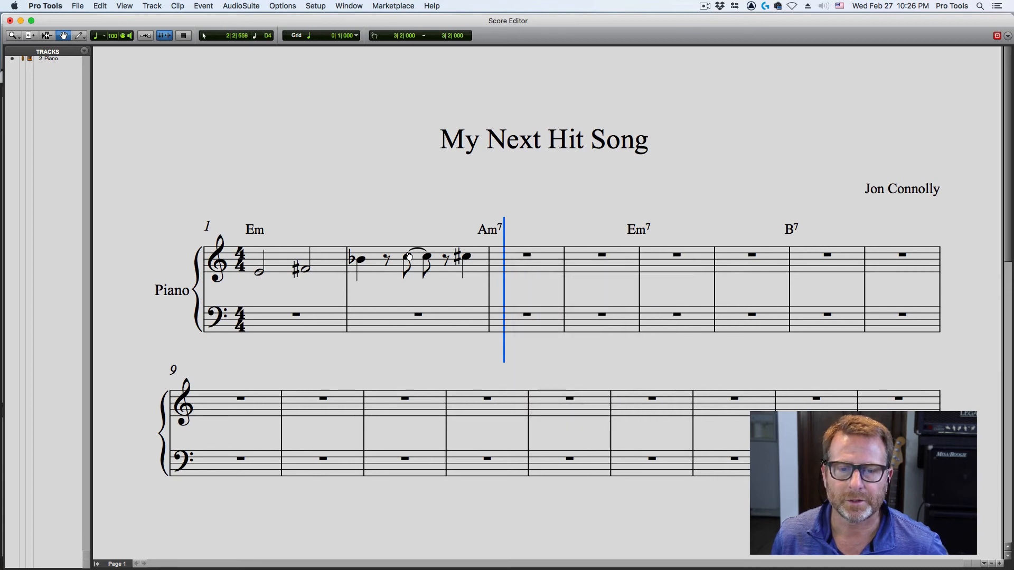
Step: Move the tied C note in bar 2 to 2|3|480 with its pitch at C#4
left_click_drag(409, 256, 416, 256)
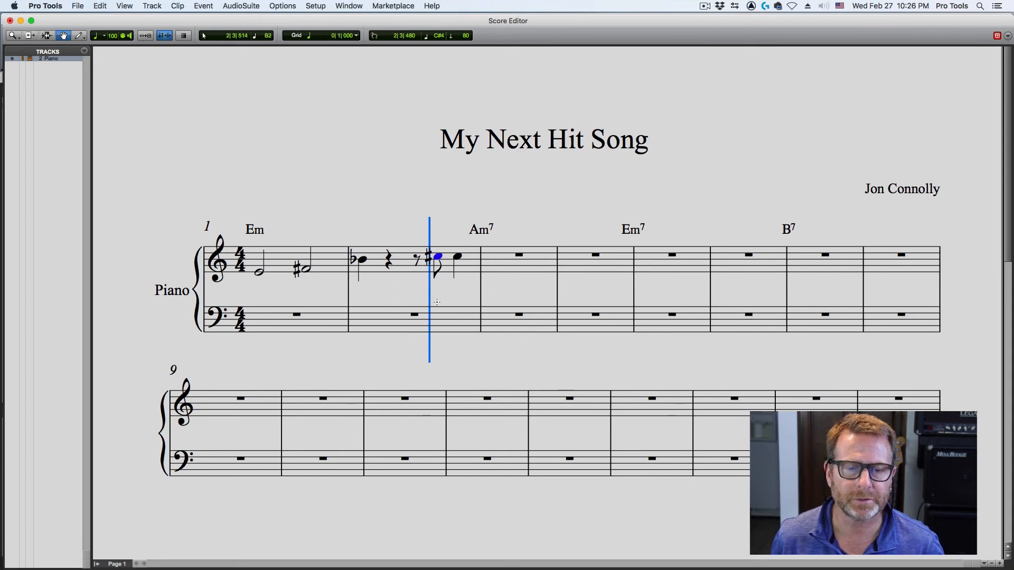